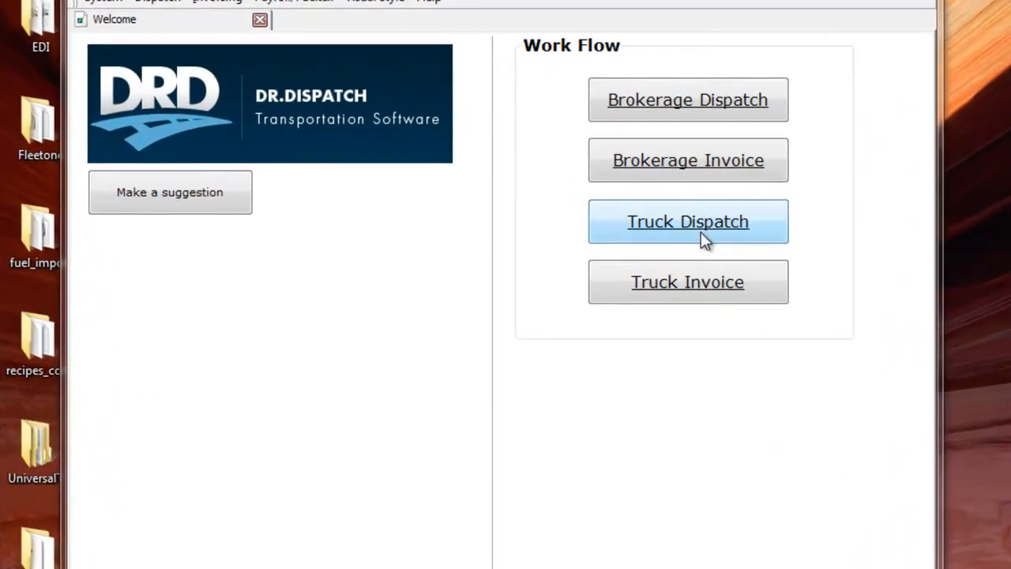
# Open Truck Dispatch, toggle the LTL Partial option on the Walmart load and move to the previous load
pyautogui.click(646, 230)
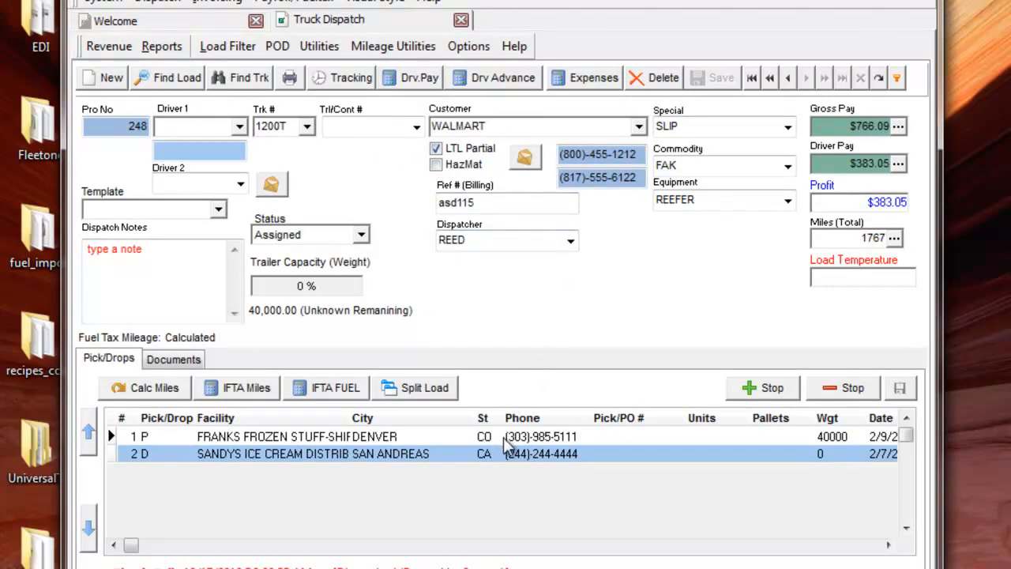
pyautogui.click(437, 150)
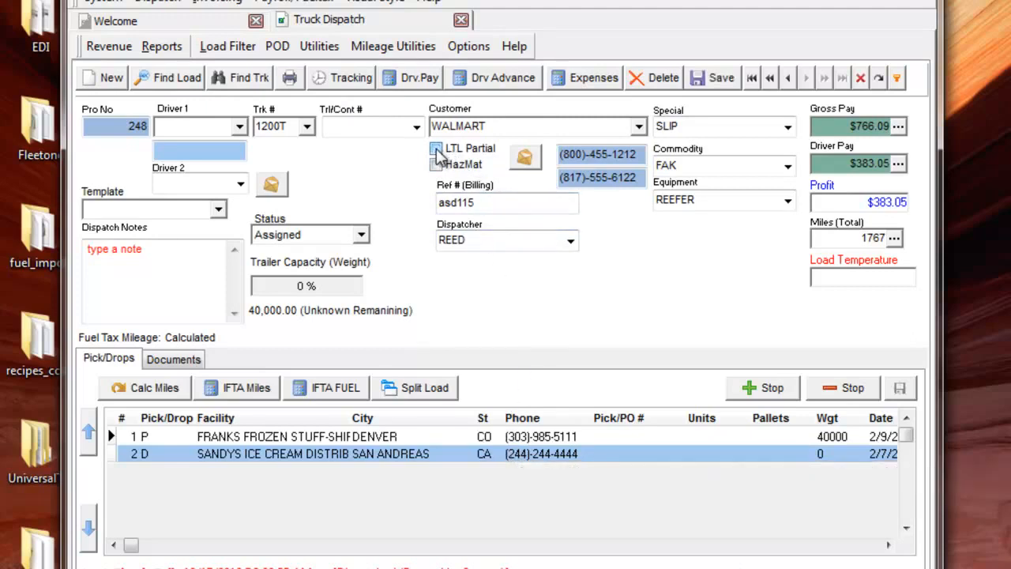
pyautogui.click(789, 81)
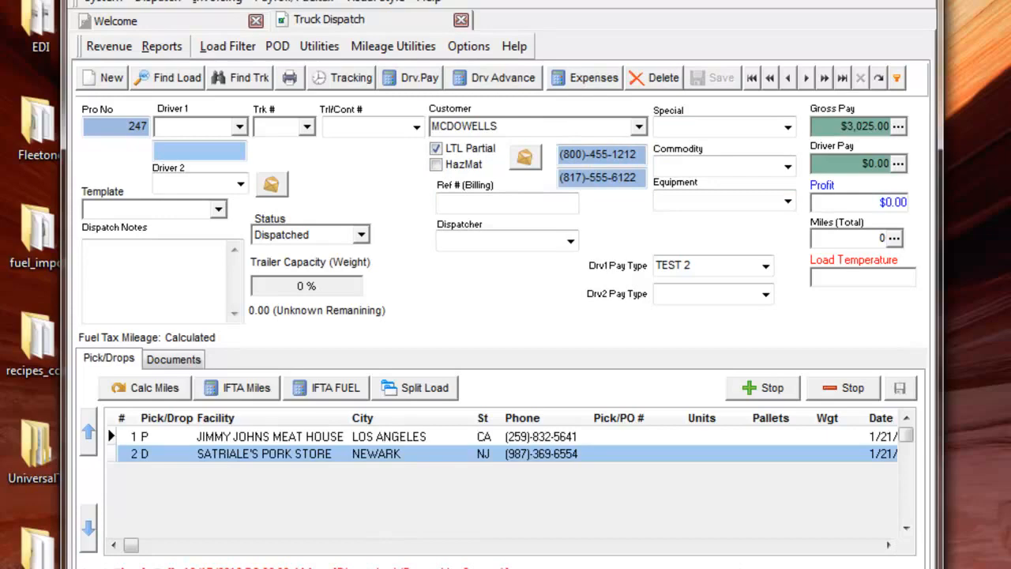
# Create a new trip in the LTL view of load planning
pyautogui.click(347, 564)
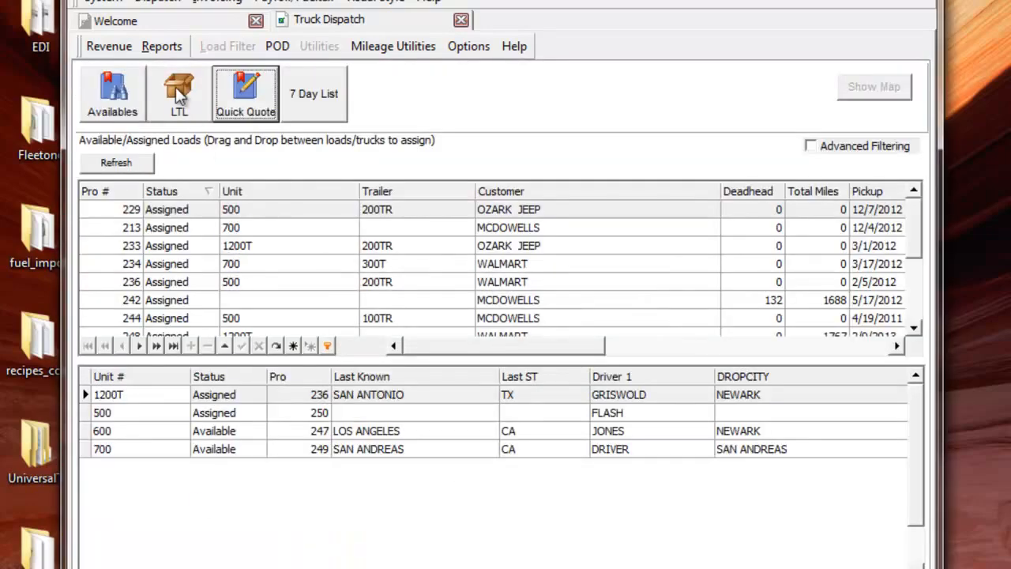
pyautogui.click(179, 92)
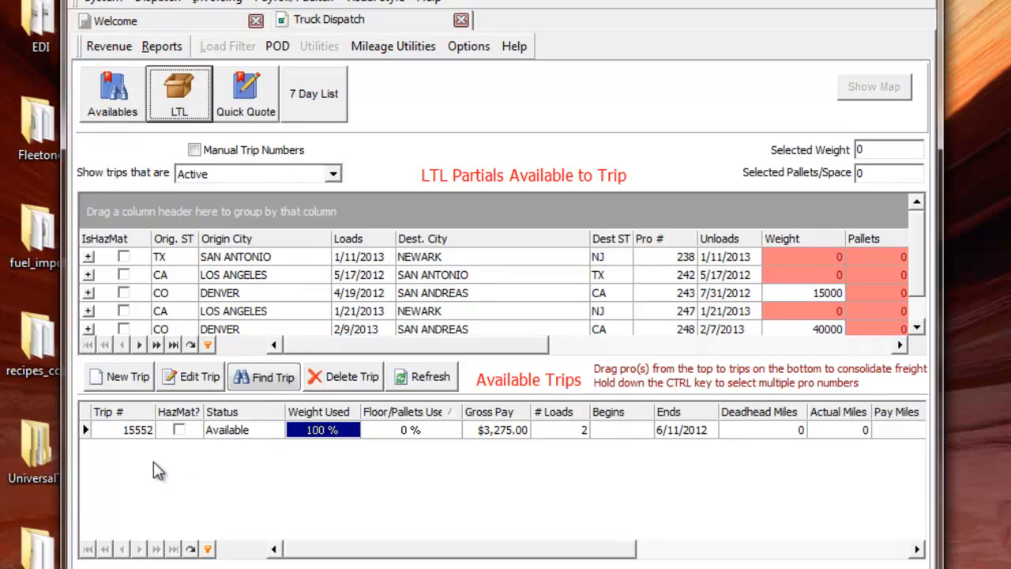
pyautogui.click(129, 382)
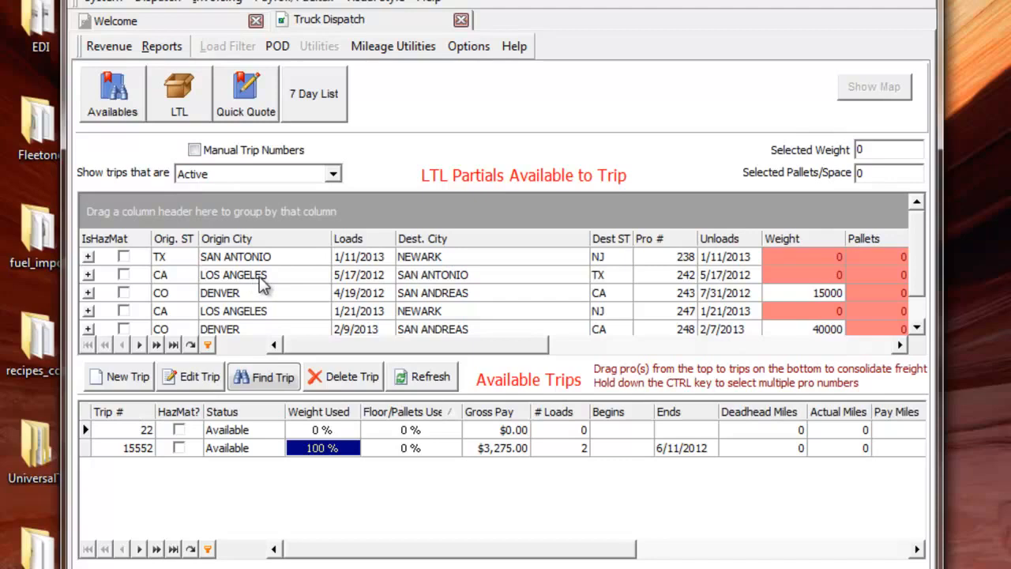
# Assign the Los Angeles to San Antonio and the Los Angeles to Newark LTL partials to the new empty trip
pyautogui.click(559, 276)
pyautogui.moveTo(555, 310); pyautogui.dragTo(525, 432)
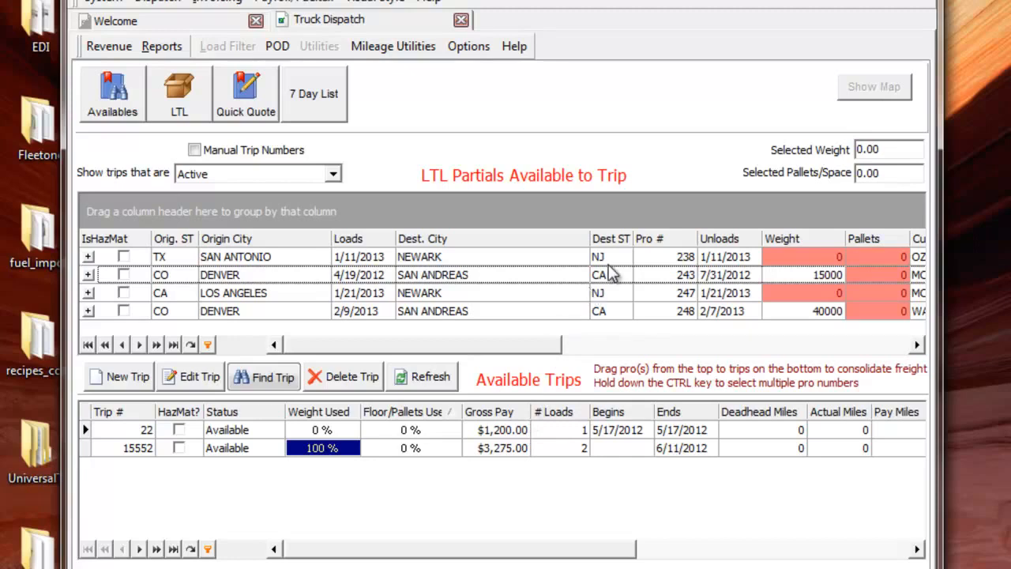
pyautogui.moveTo(600, 295); pyautogui.dragTo(467, 434)
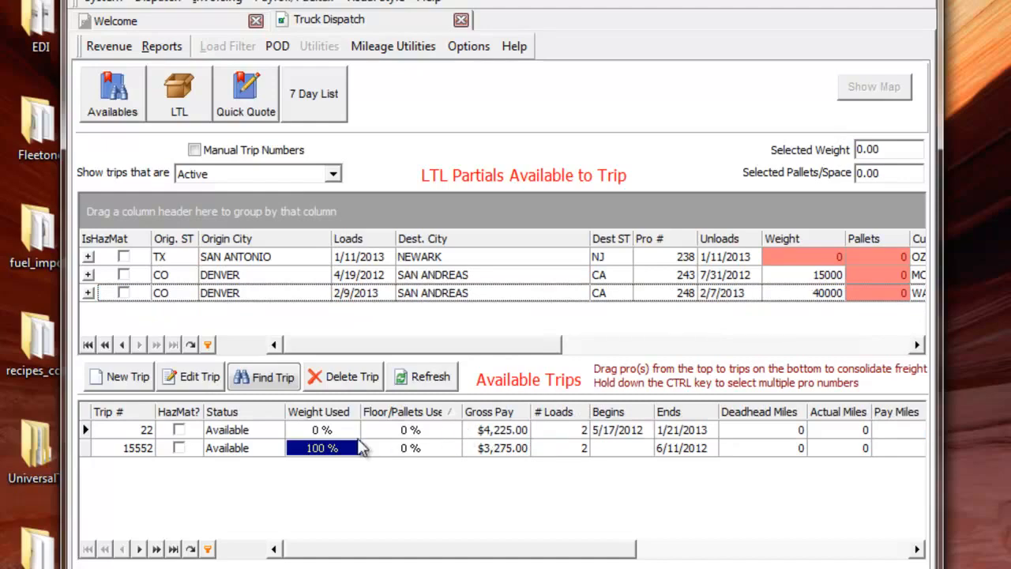
# Open the new trip for editing and renumber its stops with ReOrder
pyautogui.doubleClick(321, 433)
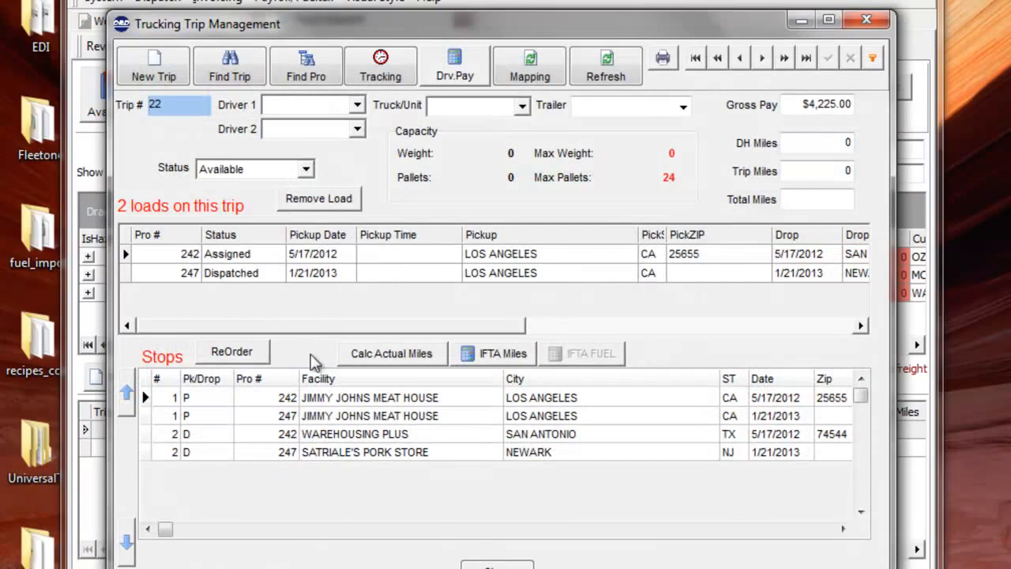
pyautogui.click(191, 253)
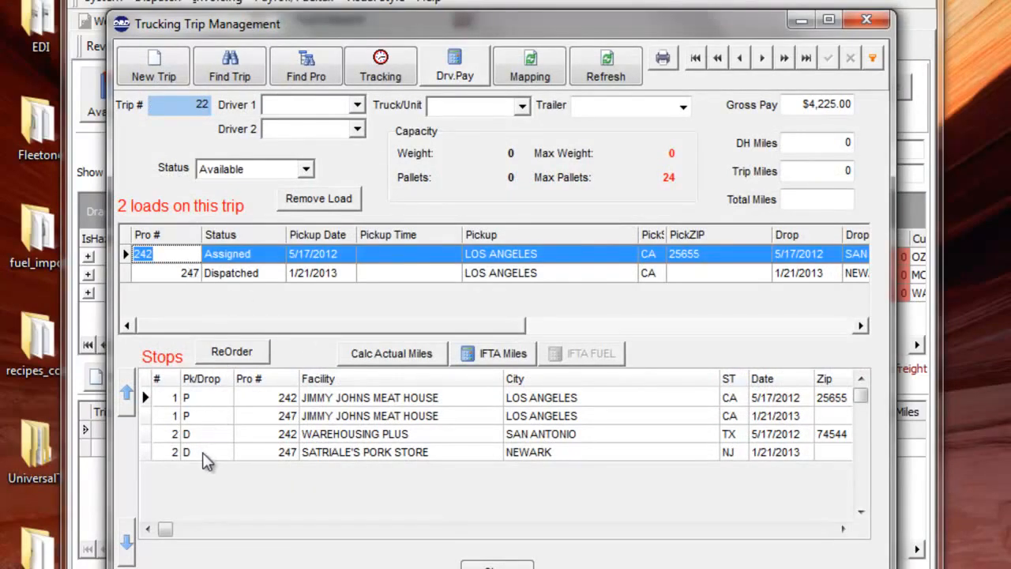
pyautogui.click(236, 355)
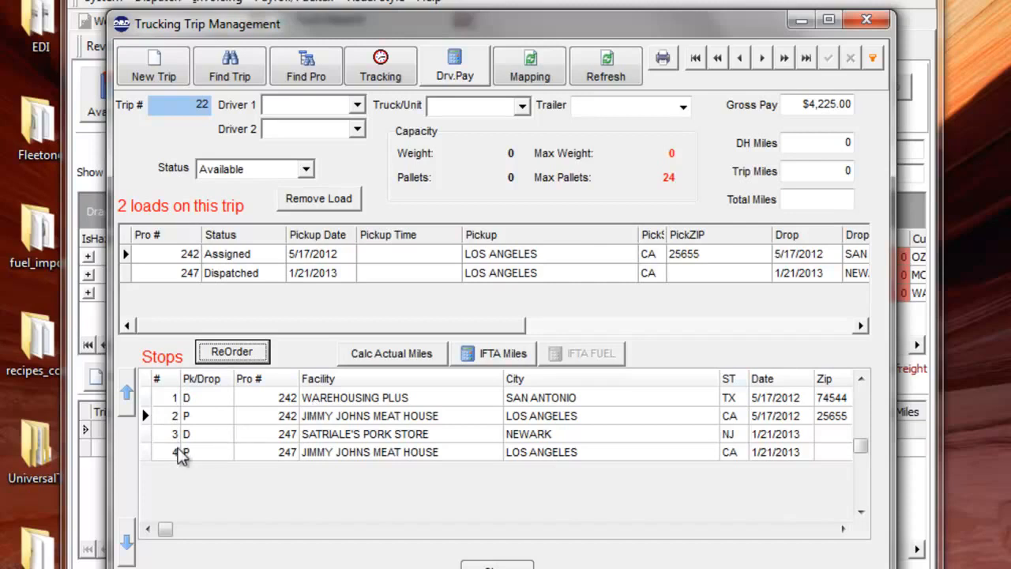
# Move both Jimmy Johns Meat House pickups ahead of the deliveries, with the Newark load's pickup first and the San Antonio load's second
pyautogui.click(183, 451)
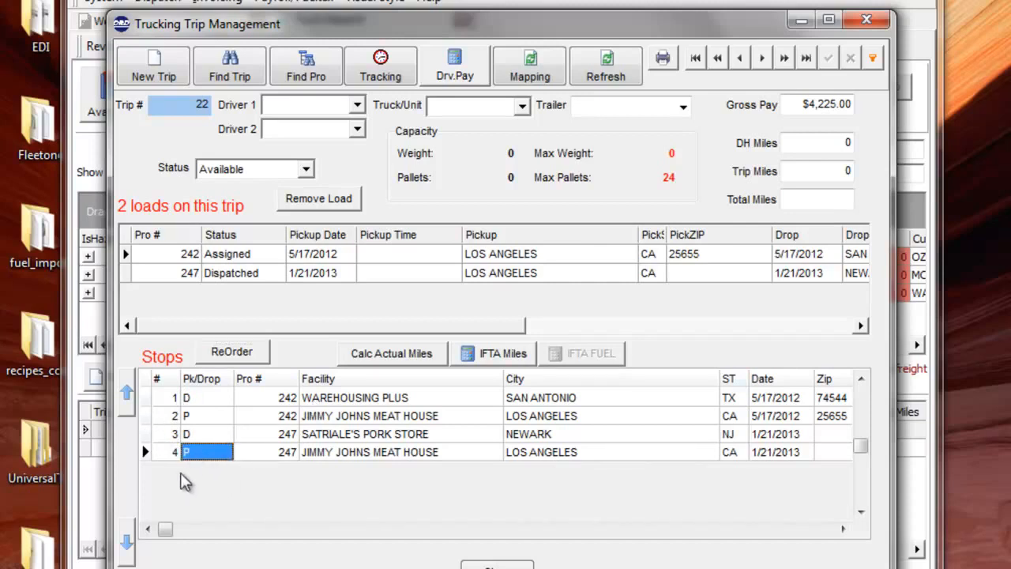
pyautogui.click(125, 411)
pyautogui.click(126, 411)
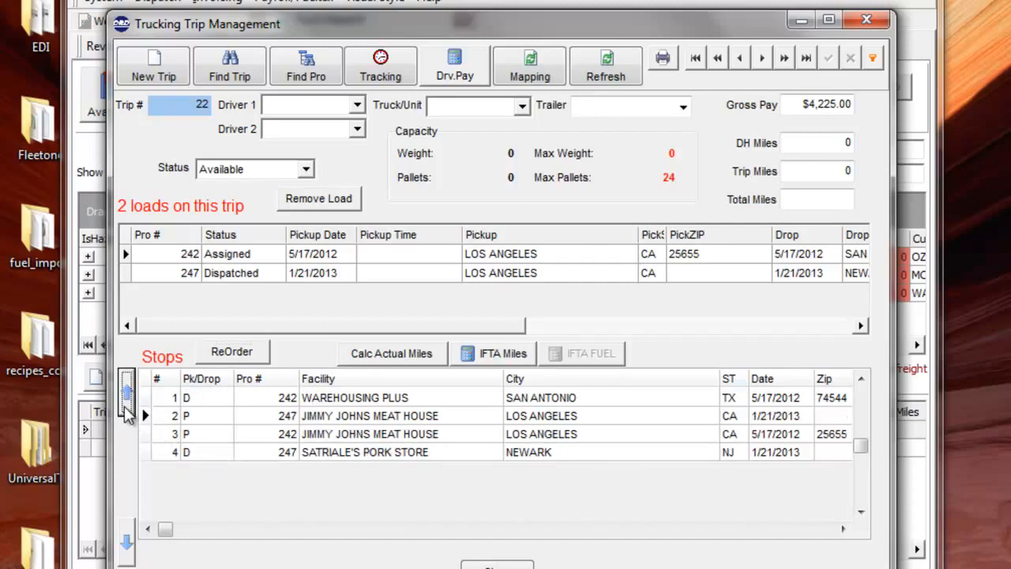
pyautogui.click(125, 410)
pyautogui.click(170, 433)
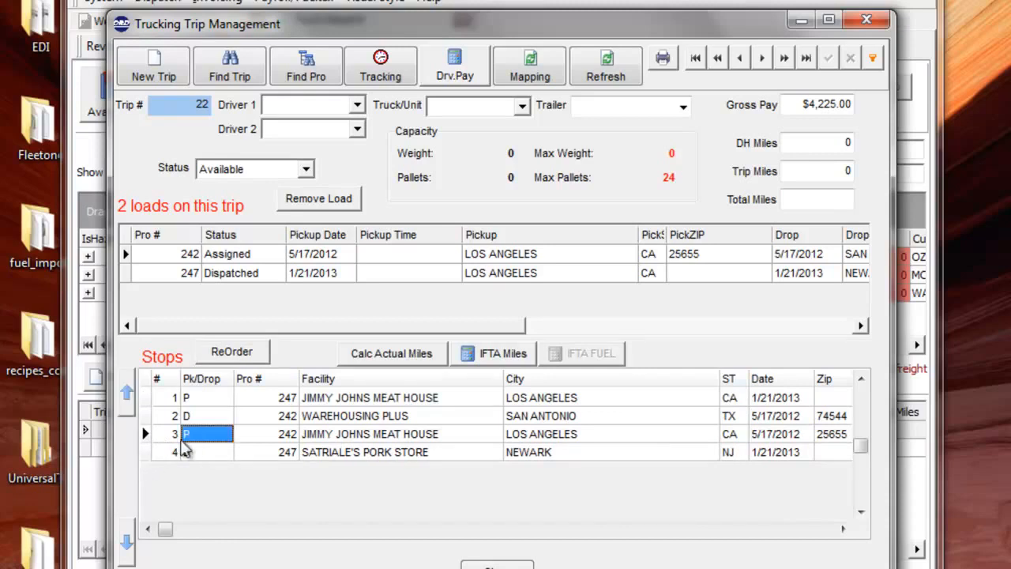
pyautogui.click(126, 406)
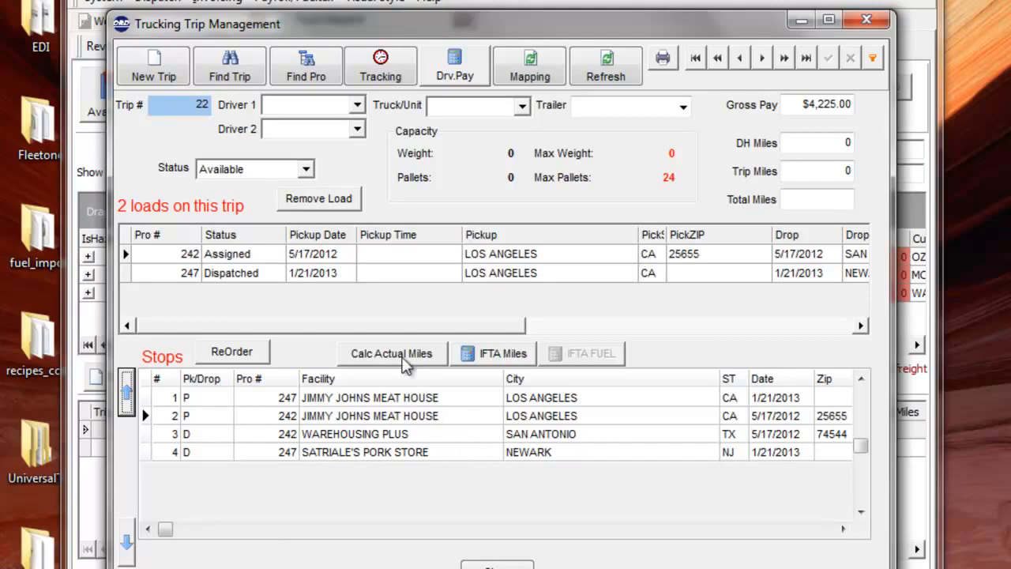
# Assign a Driver 1, truck 1200T and trailer 300T to the trip
pyautogui.click(357, 106)
pyautogui.click(340, 165)
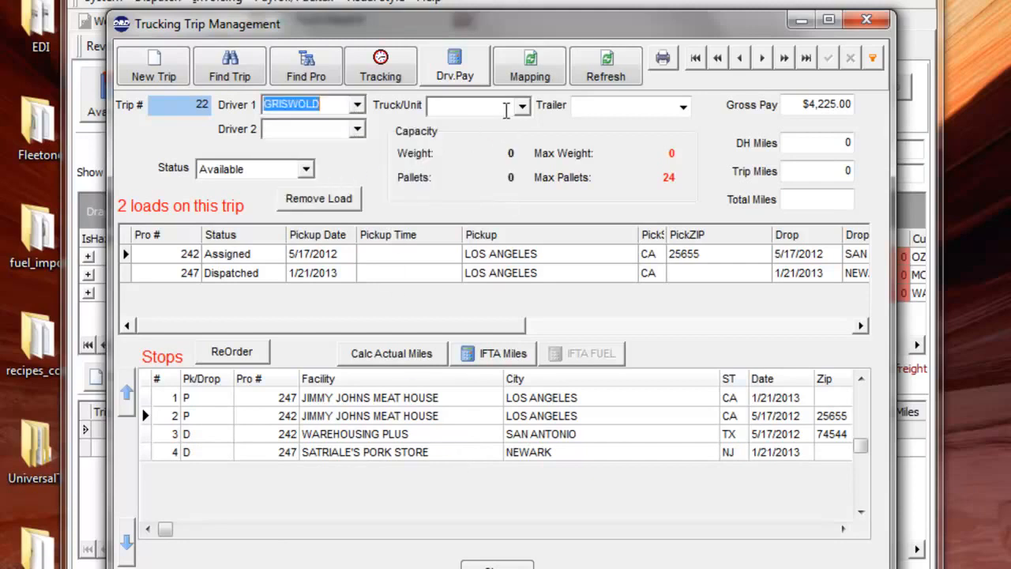
pyautogui.click(523, 107)
pyautogui.click(509, 167)
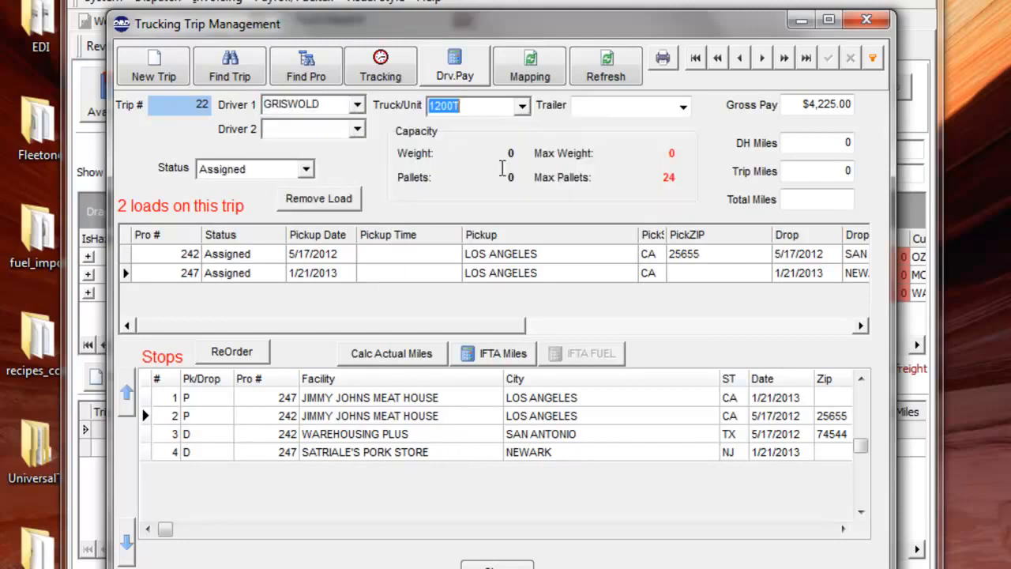
pyautogui.click(682, 106)
pyautogui.click(624, 160)
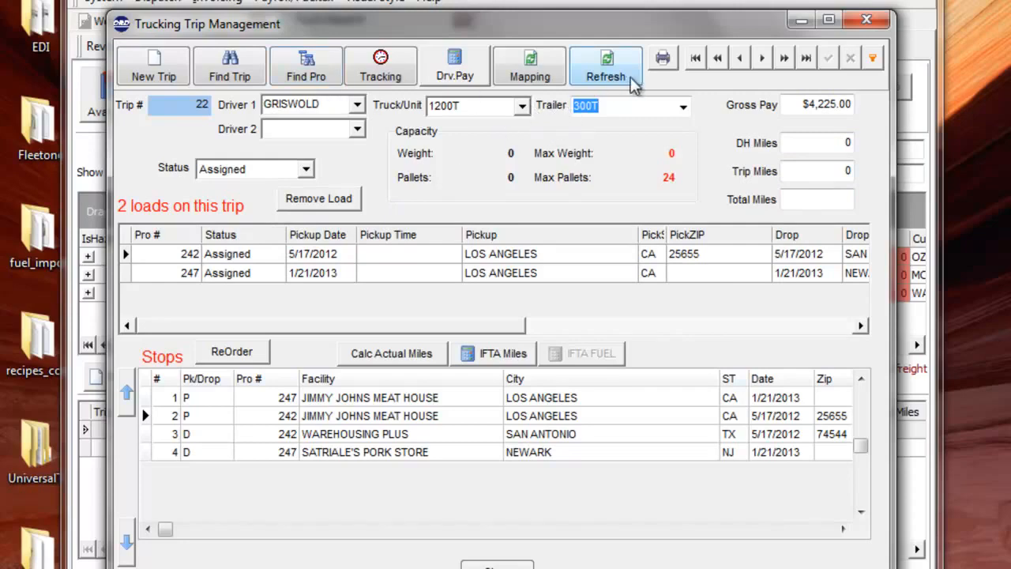
# View the trip's driver sheet print options and leave without printing
pyautogui.click(661, 57)
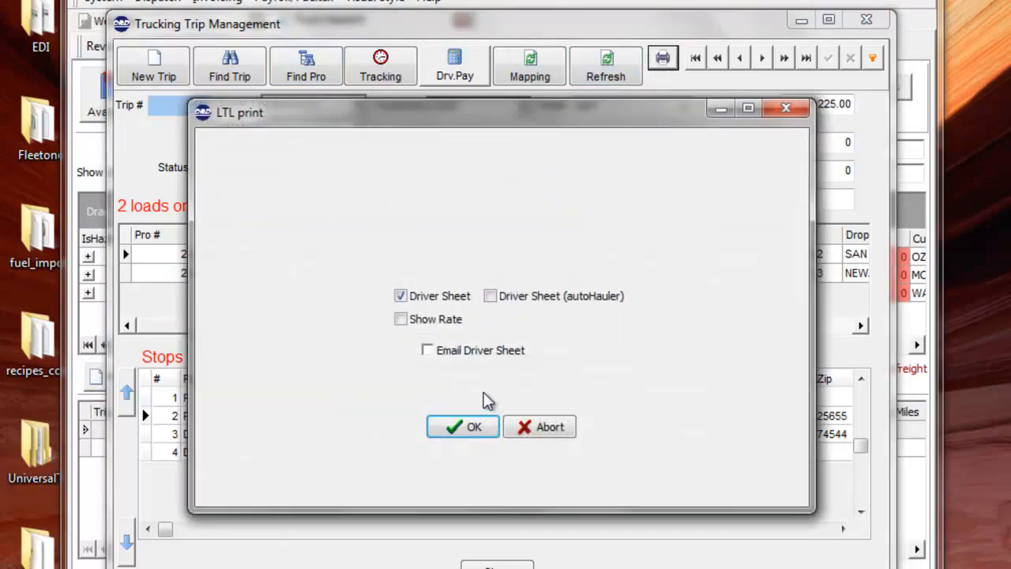
pyautogui.click(544, 429)
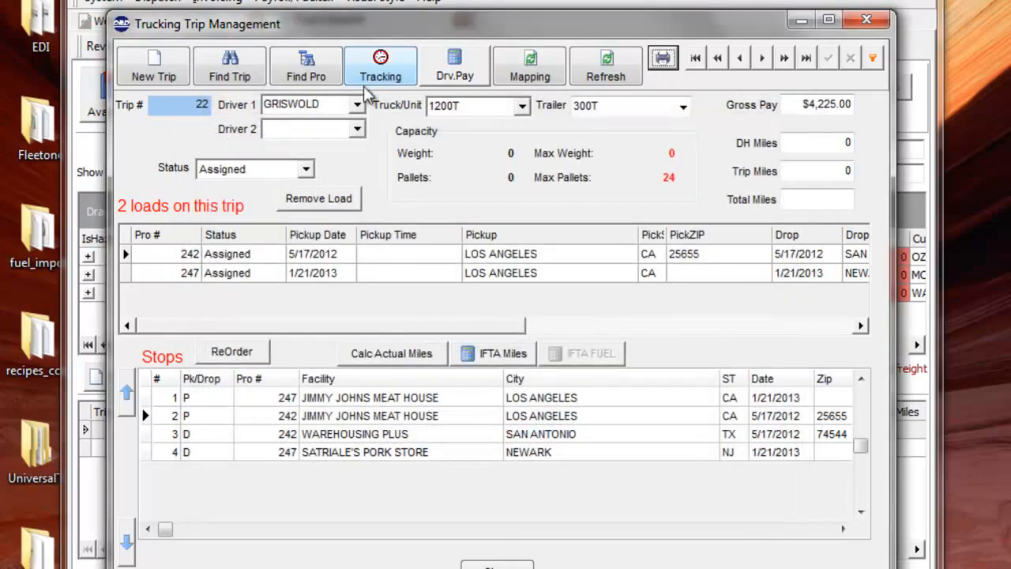
# Mark the first Jimmy Johns Meat House pickup as Completed in the trip's tracking and close the tracking window
pyautogui.click(374, 55)
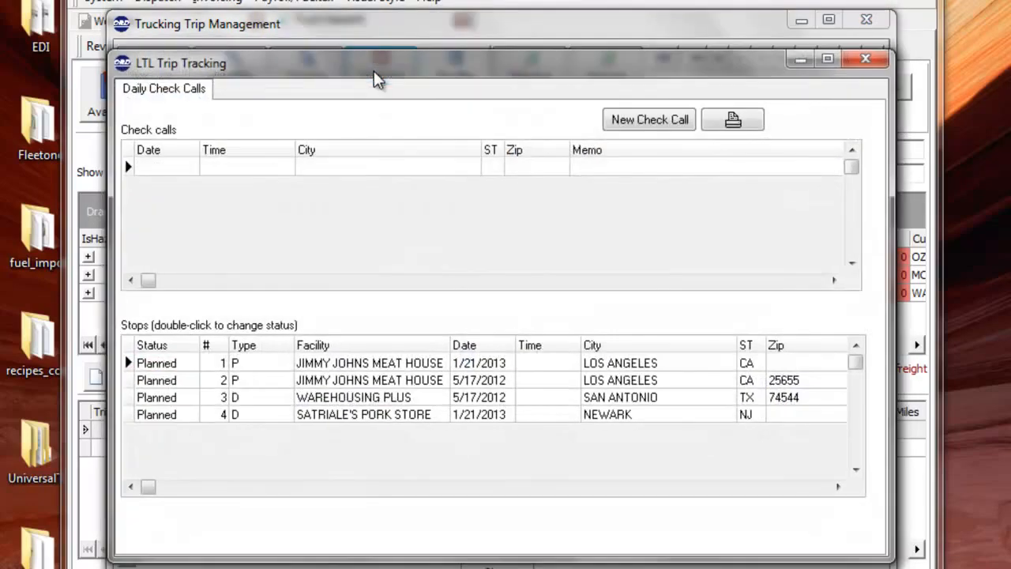
pyautogui.doubleClick(158, 363)
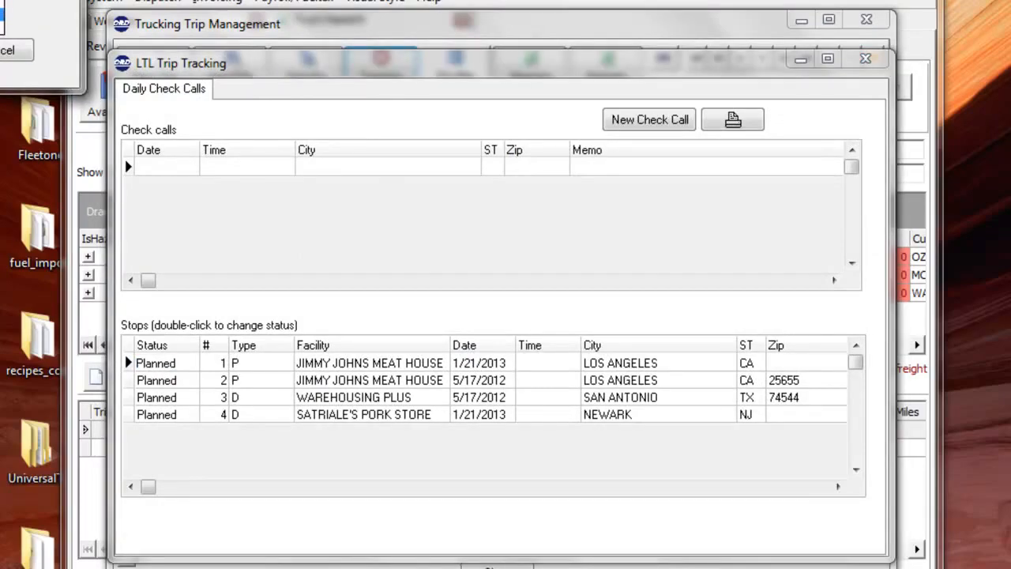
pyautogui.press('Return')
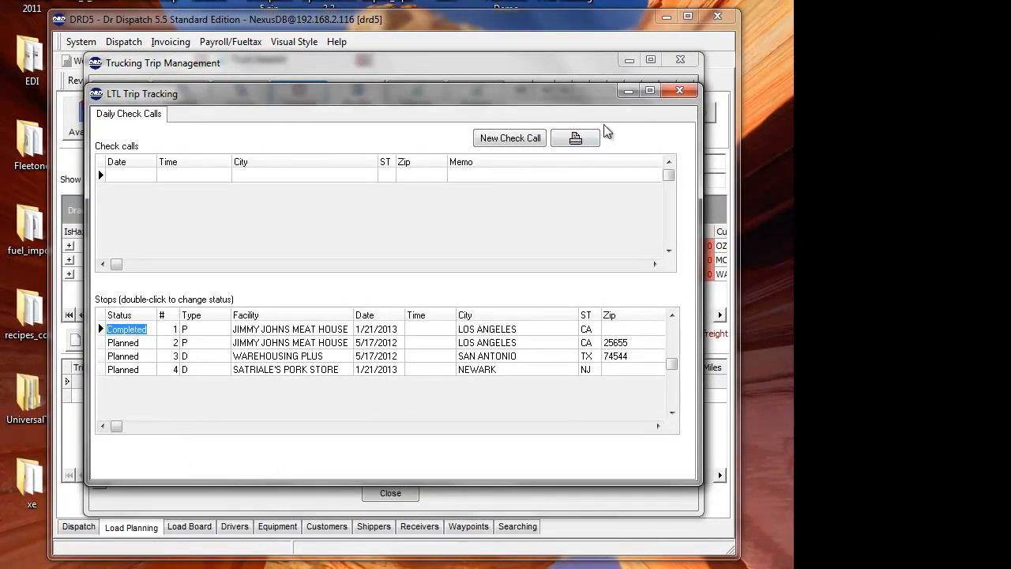
pyautogui.click(679, 91)
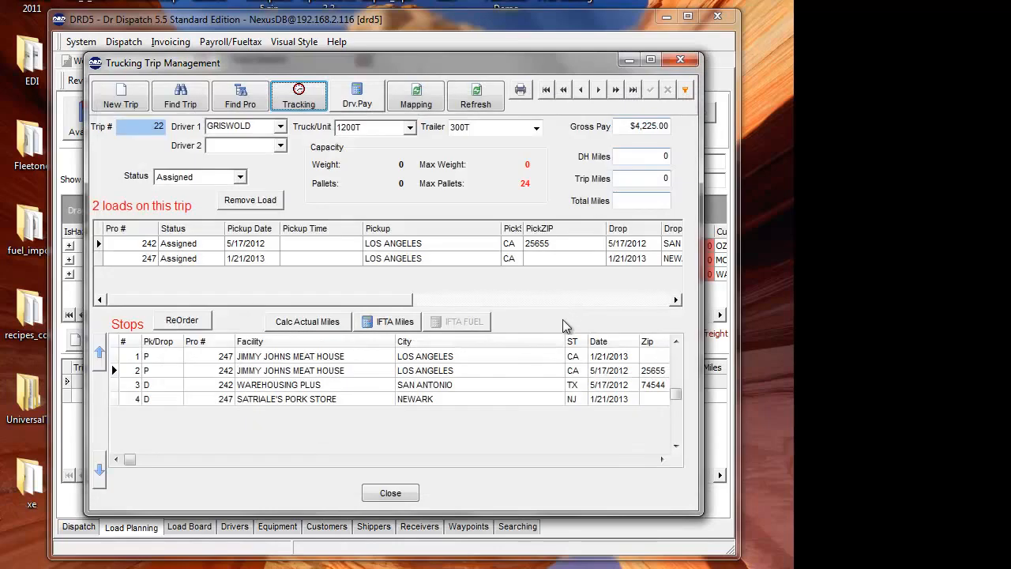
# Examine the BOL, description, class, time and status columns of the trip's stops
pyautogui.click(612, 461)
pyautogui.click(612, 461)
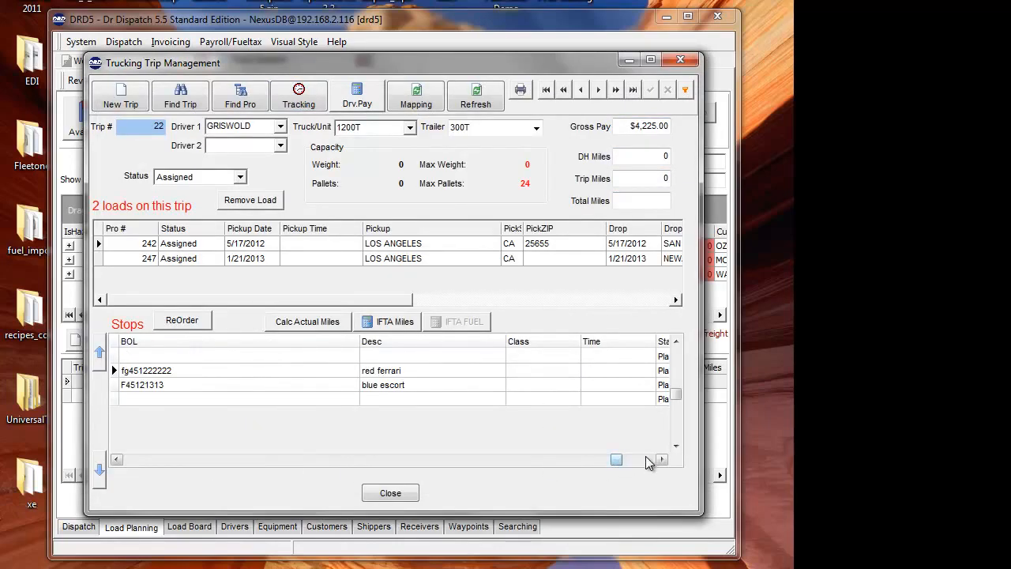
pyautogui.click(646, 459)
pyautogui.click(133, 458)
pyautogui.click(133, 459)
pyautogui.click(132, 458)
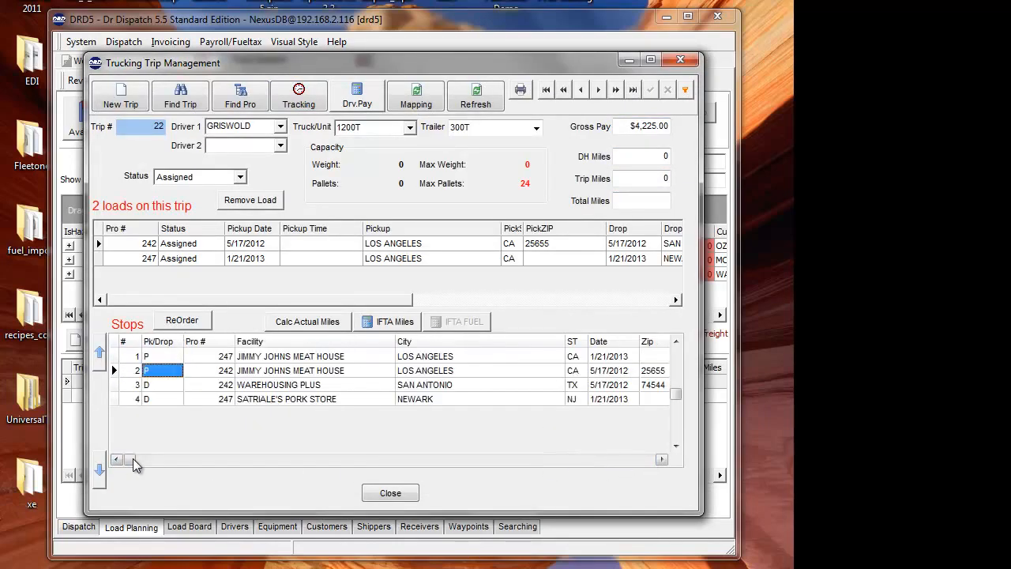
# Set the status of both loads on the trip to Dispatched
pyautogui.click(189, 243)
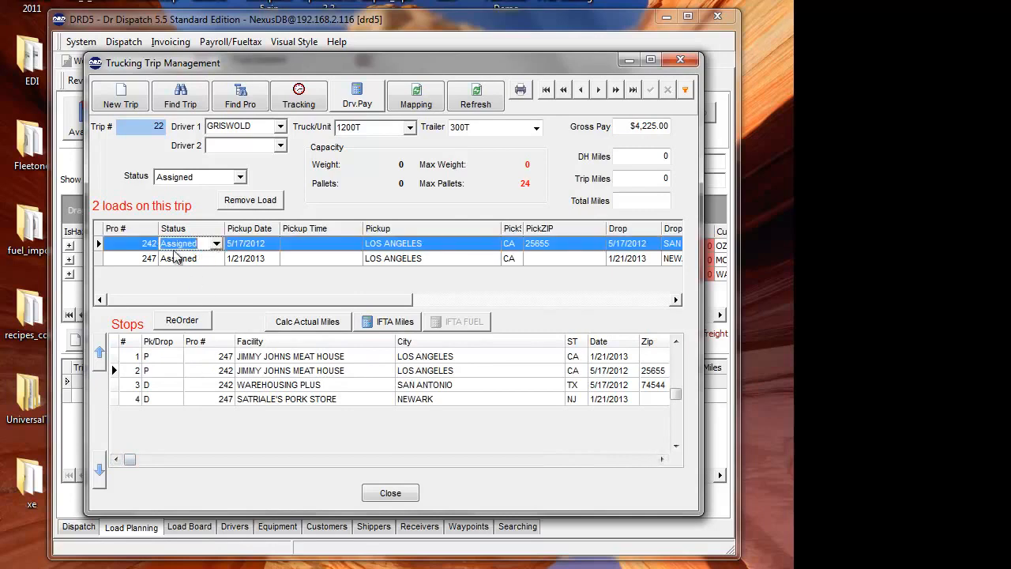
pyautogui.click(216, 245)
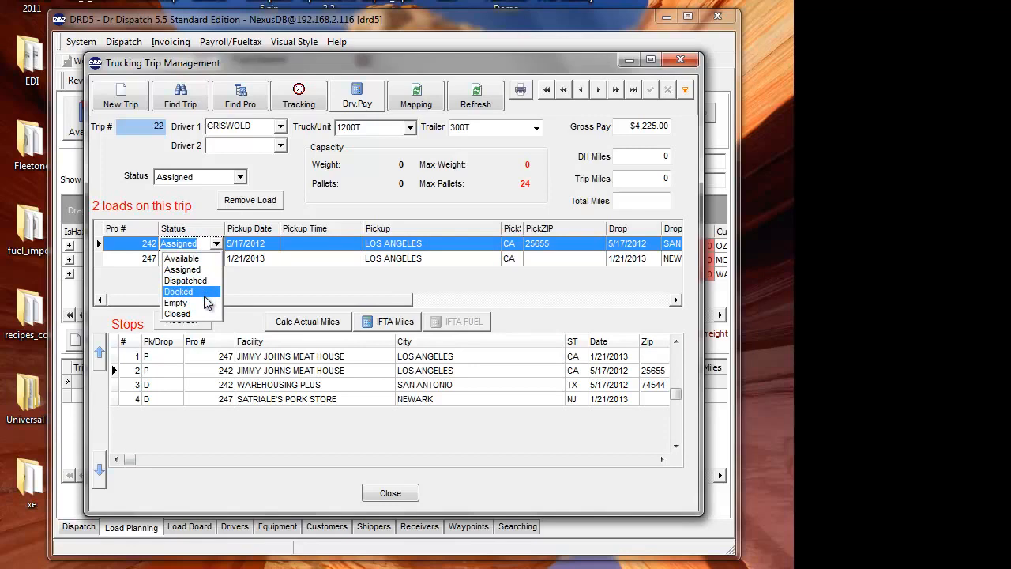
pyautogui.click(208, 281)
pyautogui.click(216, 261)
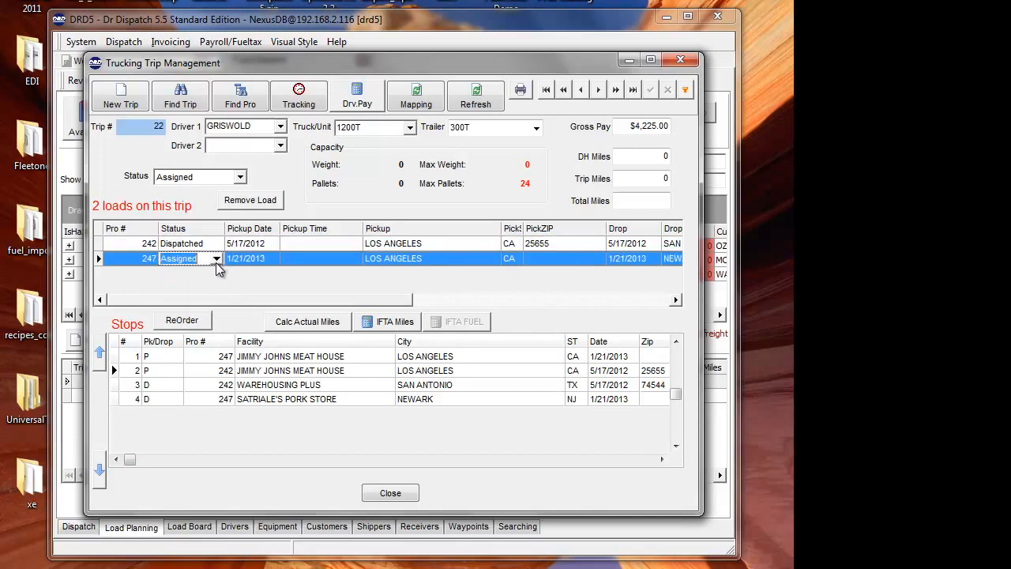
pyautogui.click(217, 261)
pyautogui.click(212, 295)
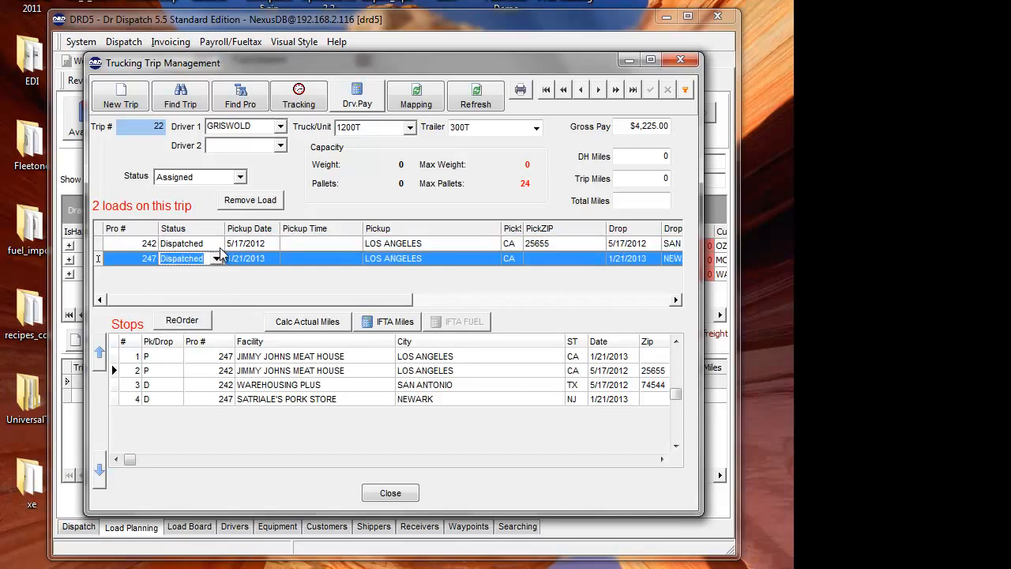
# Set the San Antonio load's status to Empty and close the trip
pyautogui.click(219, 245)
pyautogui.click(216, 243)
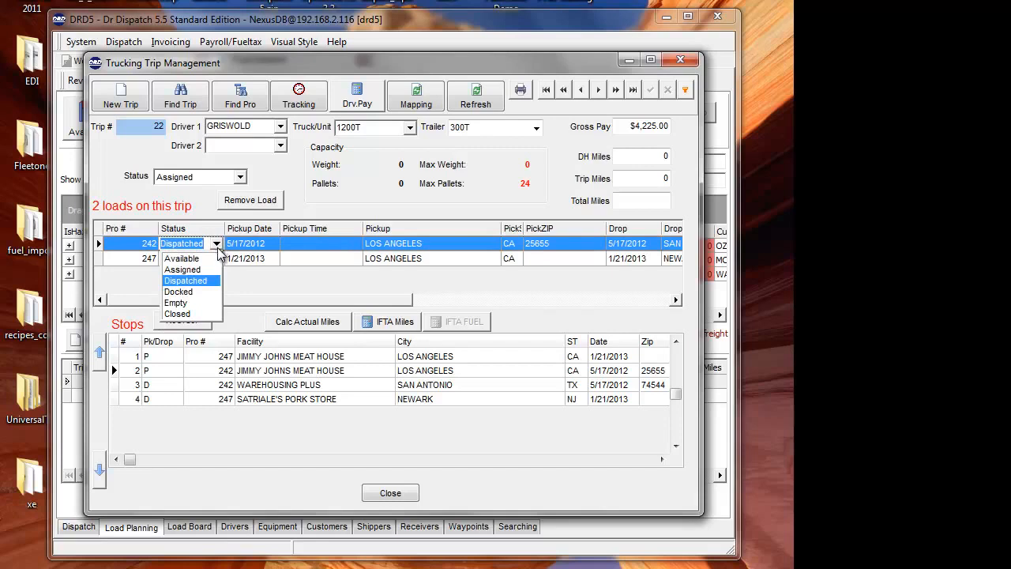
pyautogui.click(204, 304)
pyautogui.click(202, 259)
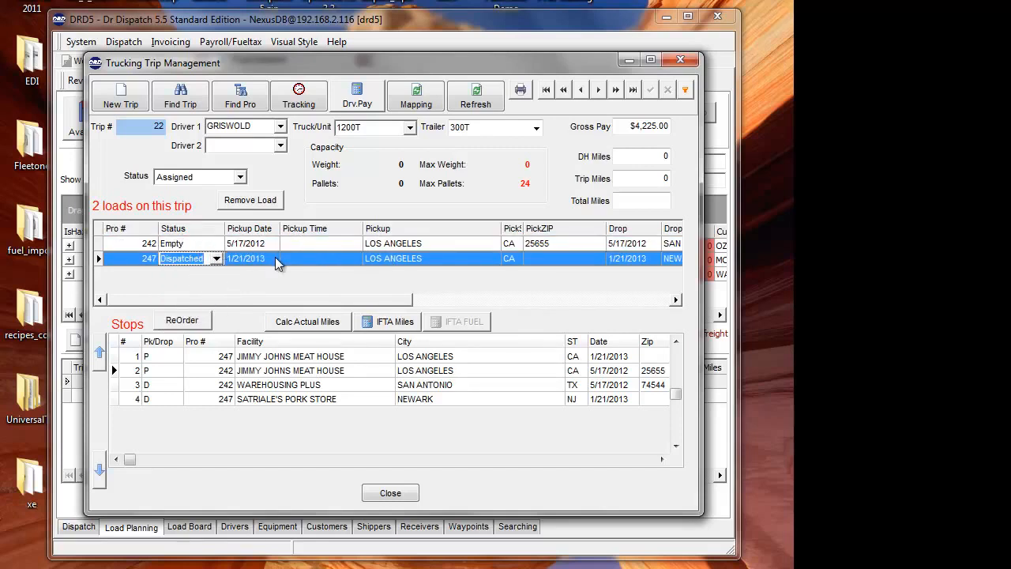
pyautogui.click(387, 493)
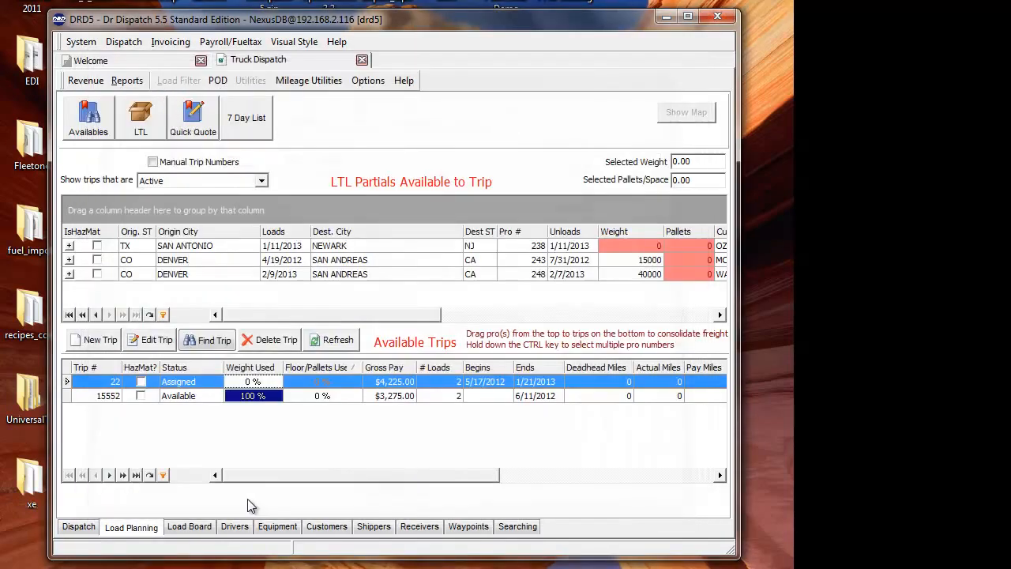
# Review the truck loads on the Load Board and return to load planning
pyautogui.click(188, 527)
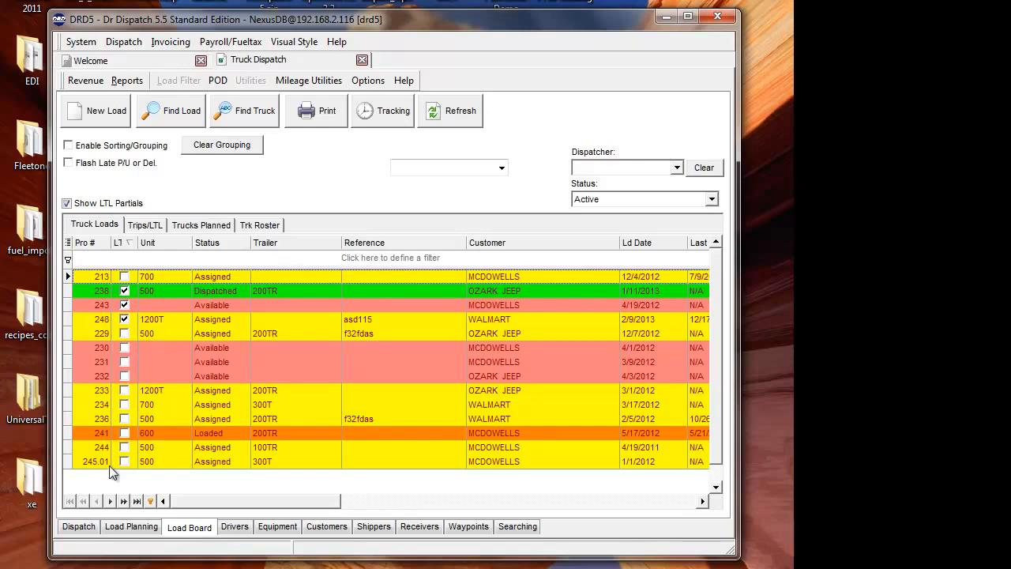
pyautogui.click(131, 526)
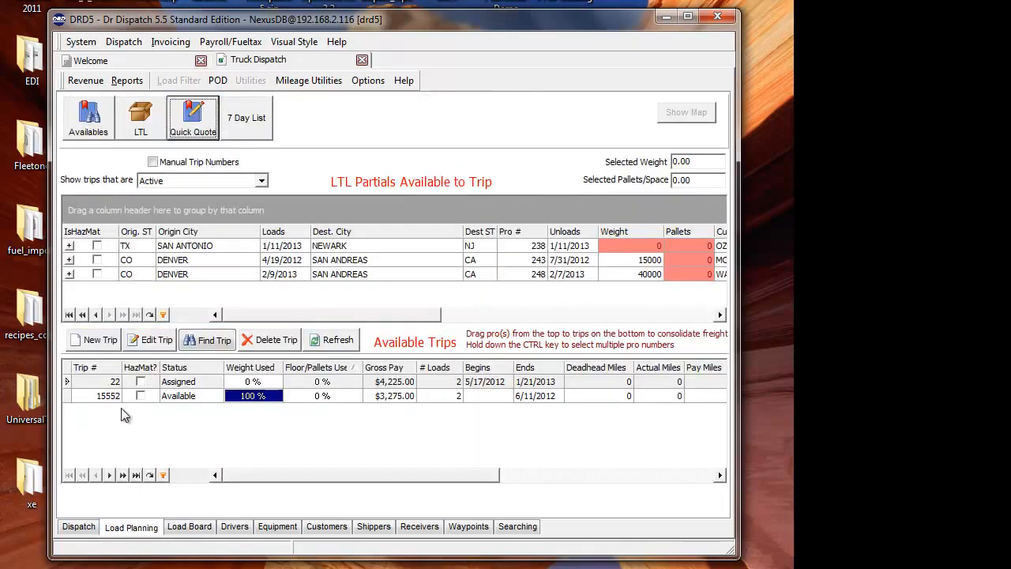
# Review the assigned trip's details from the Load Board's Trips/LTL list, close it and return to load planning
pyautogui.click(180, 527)
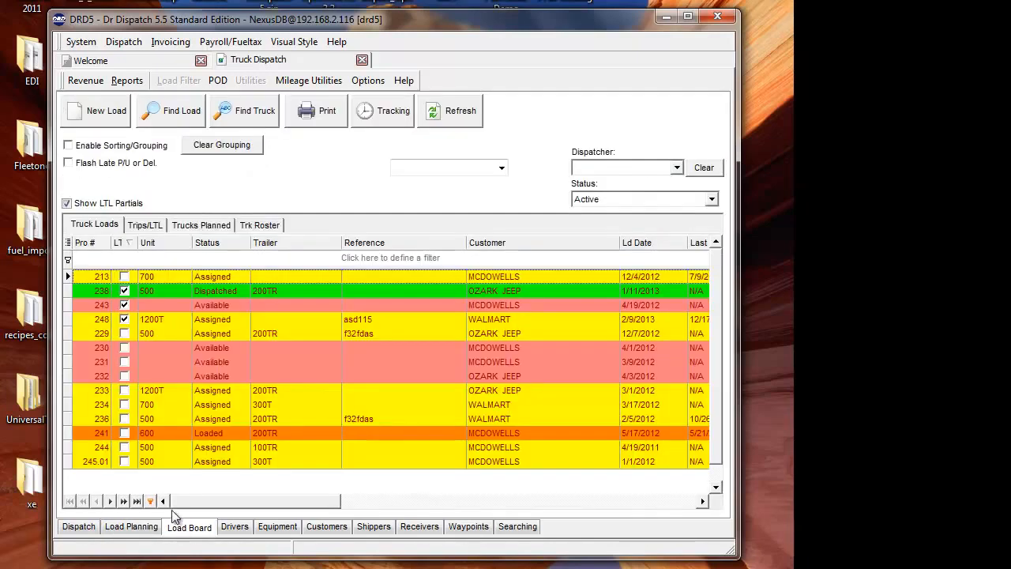
pyautogui.click(143, 226)
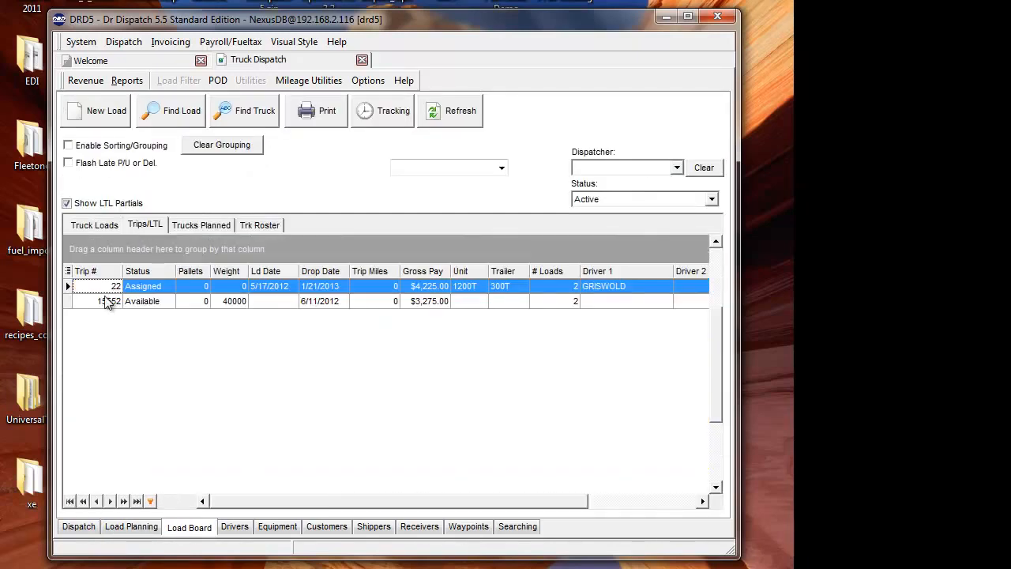
pyautogui.doubleClick(144, 286)
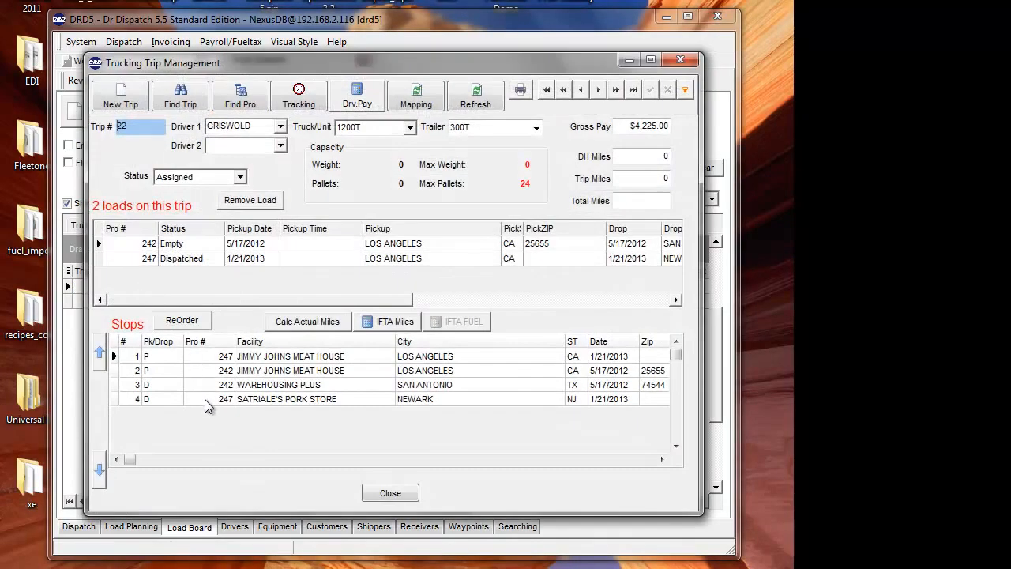
pyautogui.click(389, 496)
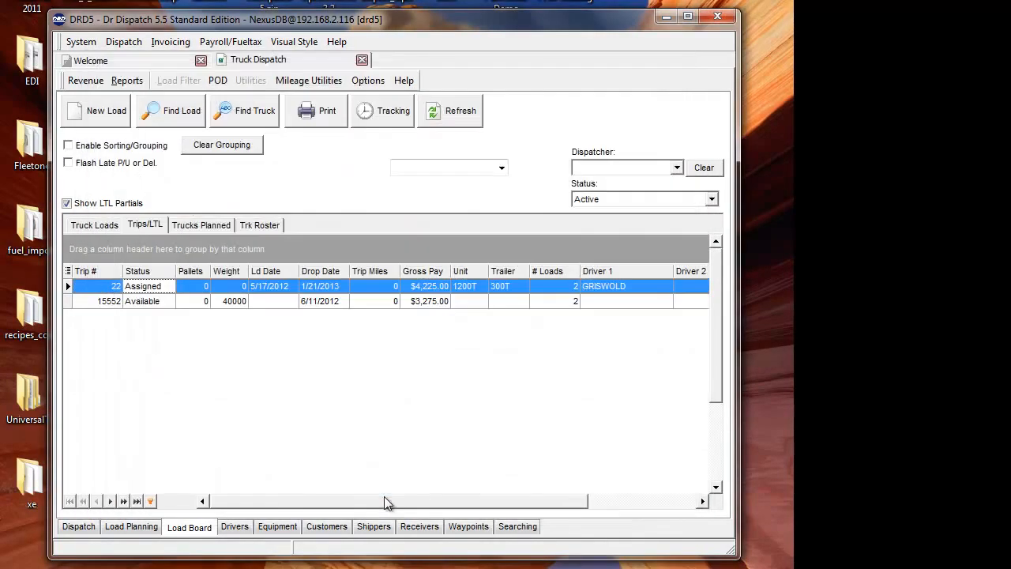
pyautogui.click(136, 531)
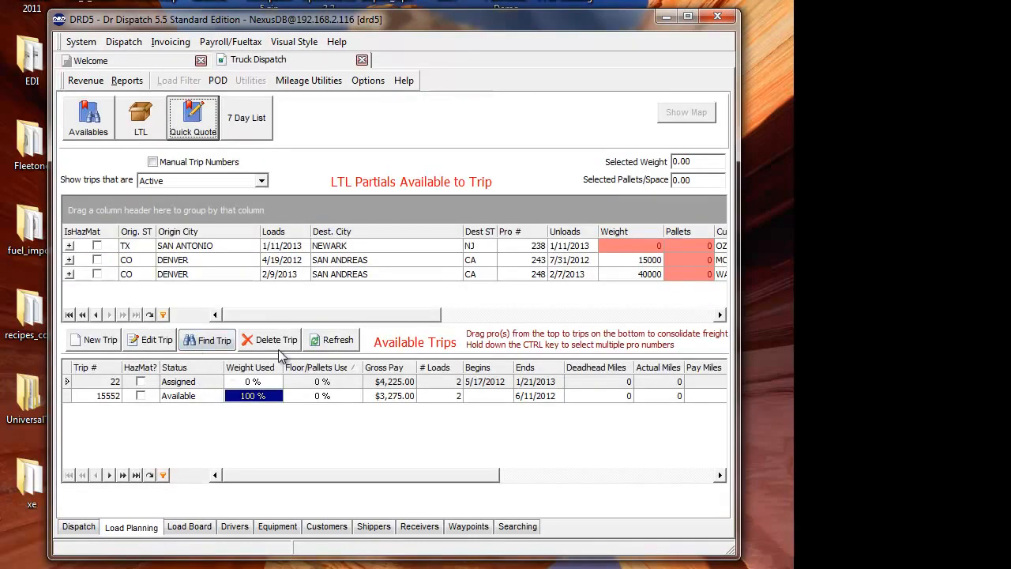
# Reopen the assigned trip from load planning to examine its Newark drop and the dispatched load, closing it when done
pyautogui.doubleClick(187, 383)
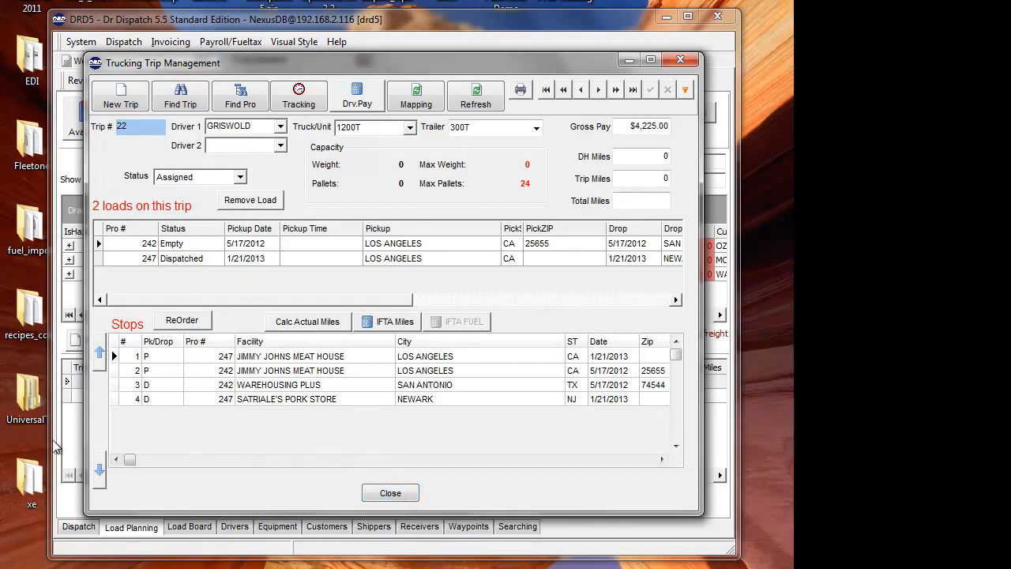
pyautogui.click(143, 400)
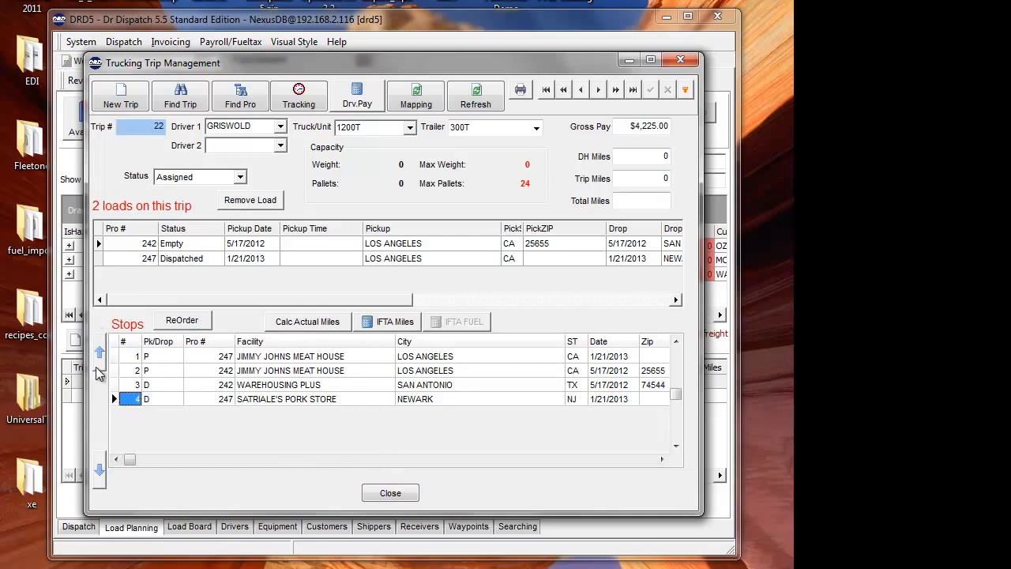
pyautogui.click(388, 497)
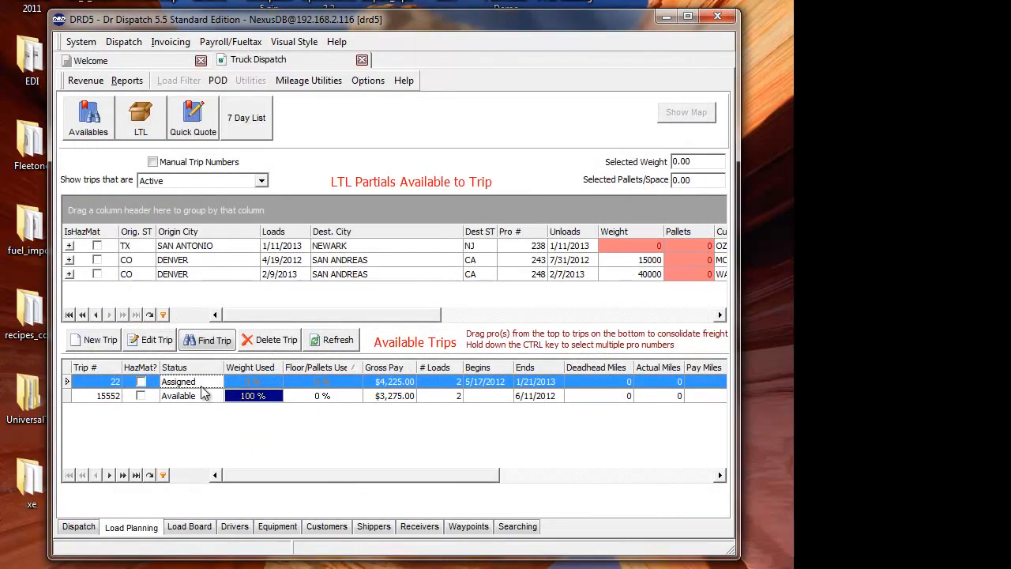
pyautogui.doubleClick(201, 387)
pyautogui.click(199, 261)
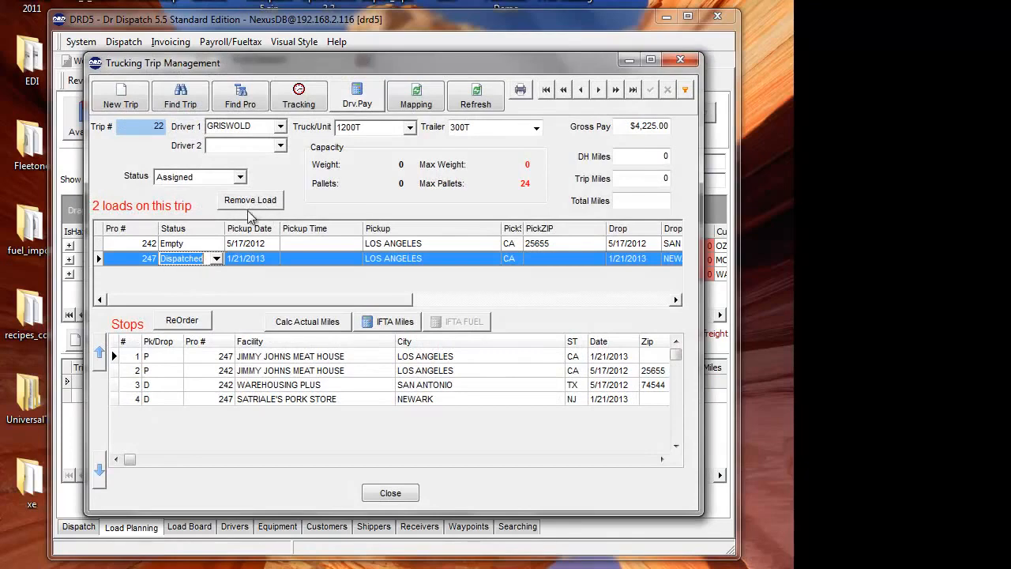
pyautogui.click(391, 493)
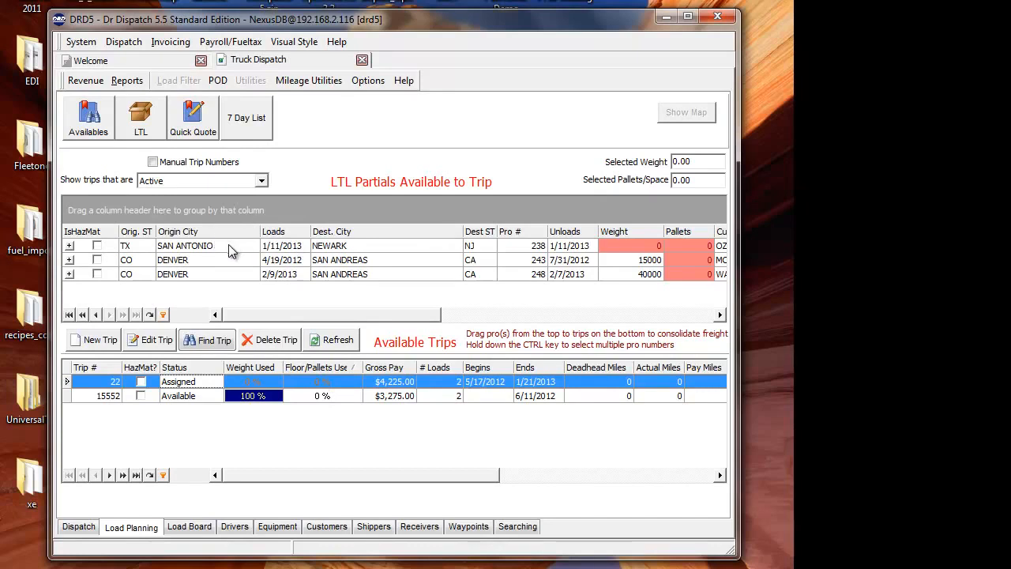
# Group the available LTL partials by origin state and origin city, expanding and collapsing the CO and TX groups
pyautogui.moveTo(136, 232); pyautogui.dragTo(131, 212)
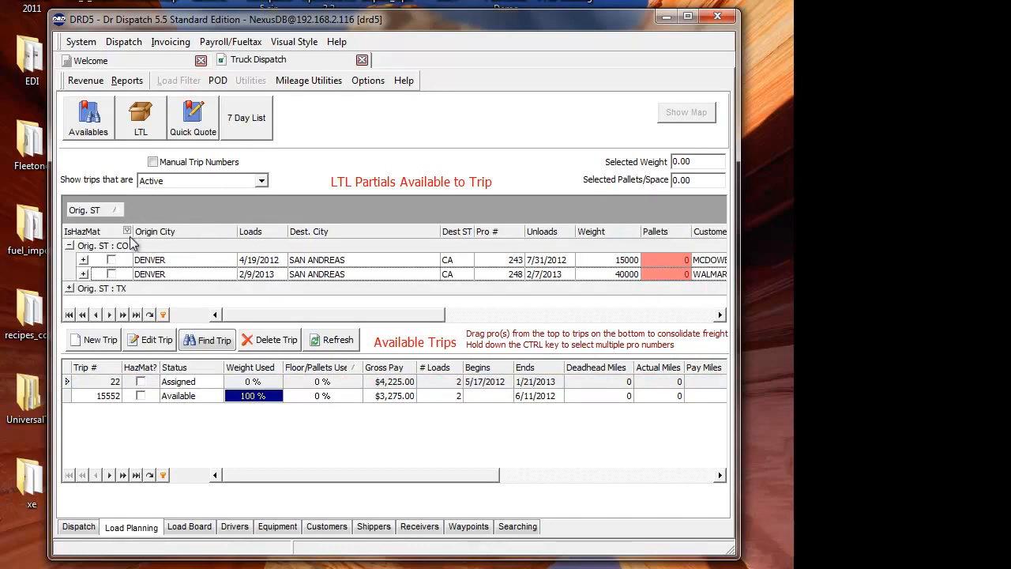
pyautogui.click(69, 246)
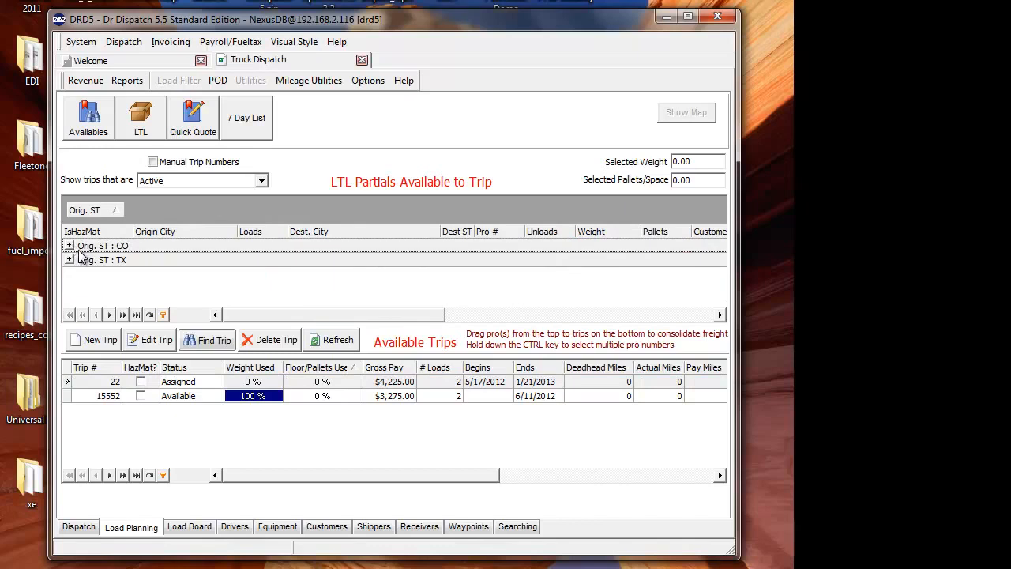
pyautogui.moveTo(174, 234); pyautogui.dragTo(157, 215)
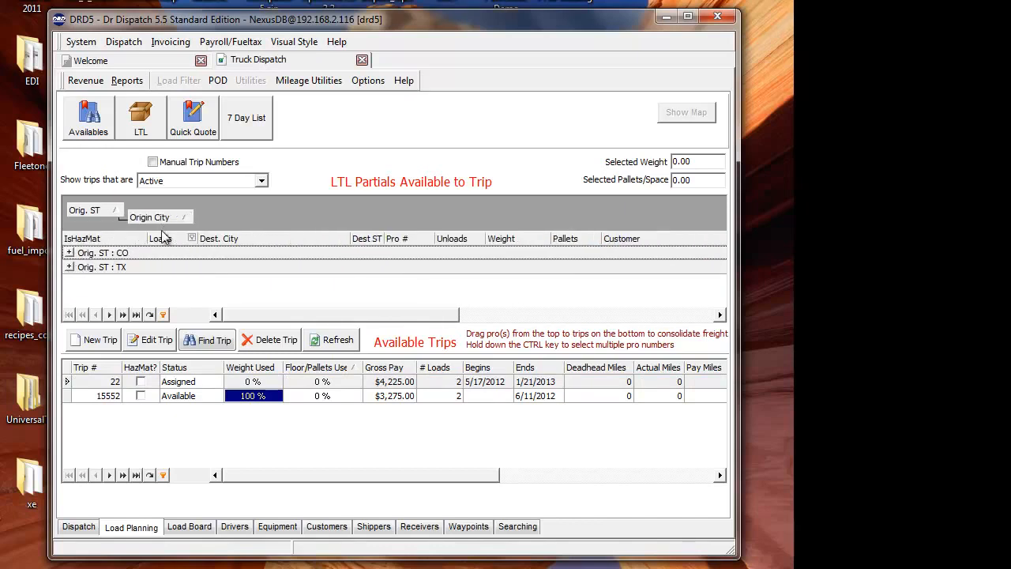
pyautogui.click(70, 252)
pyautogui.click(70, 253)
pyautogui.click(69, 267)
pyautogui.click(69, 267)
# Remove the origin city and origin state groupings and sort the LTL partials by origin city
pyautogui.moveTo(174, 218); pyautogui.dragTo(270, 240)
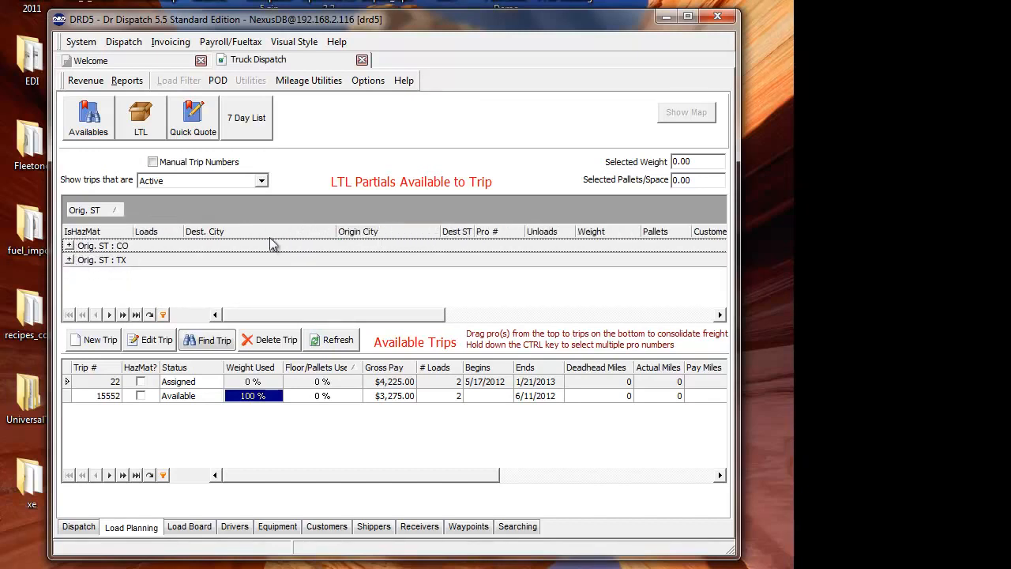
pyautogui.moveTo(99, 210); pyautogui.dragTo(238, 234)
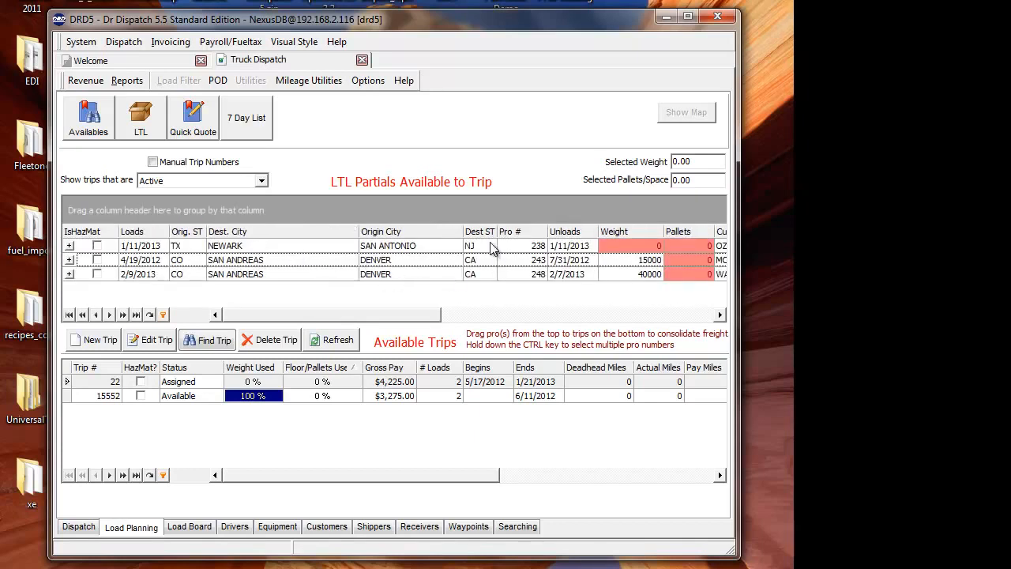
pyautogui.click(389, 233)
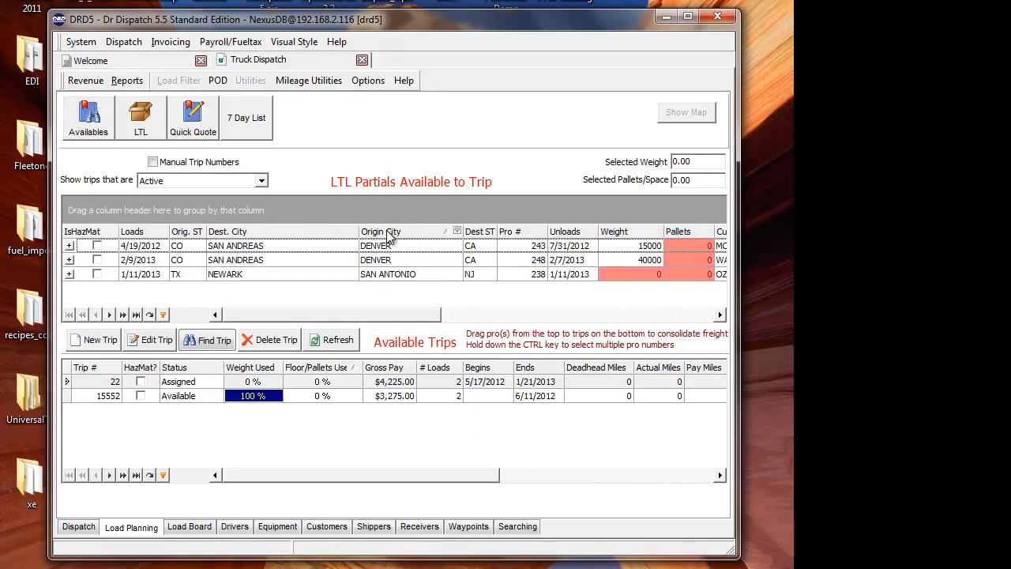
# Sort and group the LTL partials by destination city, and remove the grouping again
pyautogui.click(286, 234)
pyautogui.moveTo(284, 233); pyautogui.dragTo(262, 212)
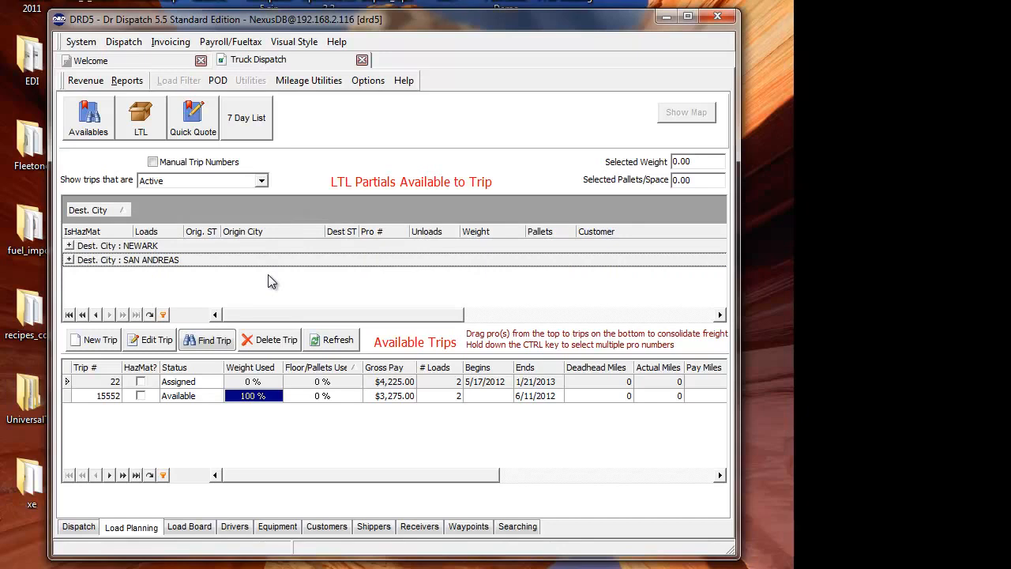
pyautogui.moveTo(102, 211); pyautogui.dragTo(268, 236)
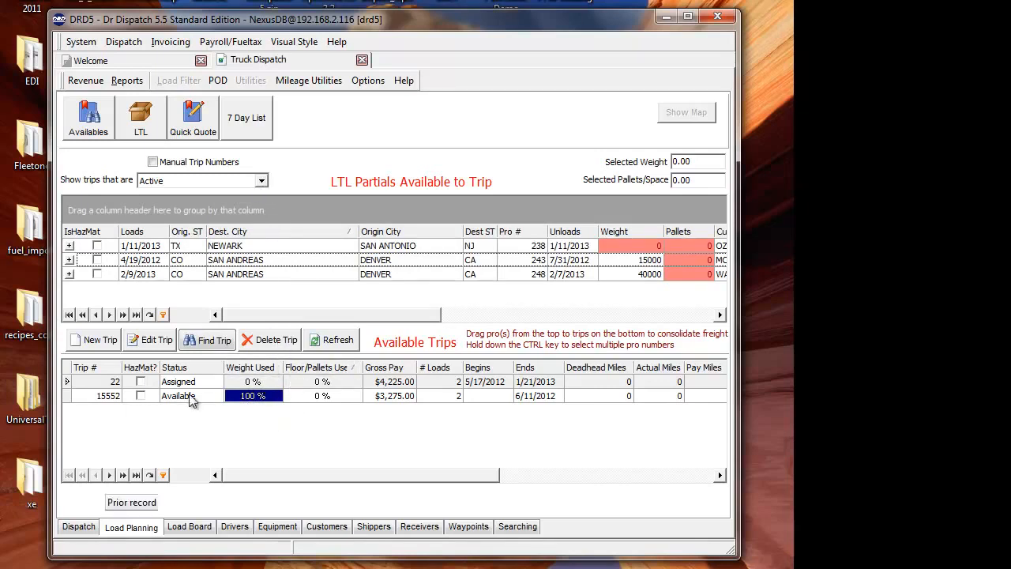
# Filter the available trips by All and by Available, and restore the filter to Active
pyautogui.click(261, 183)
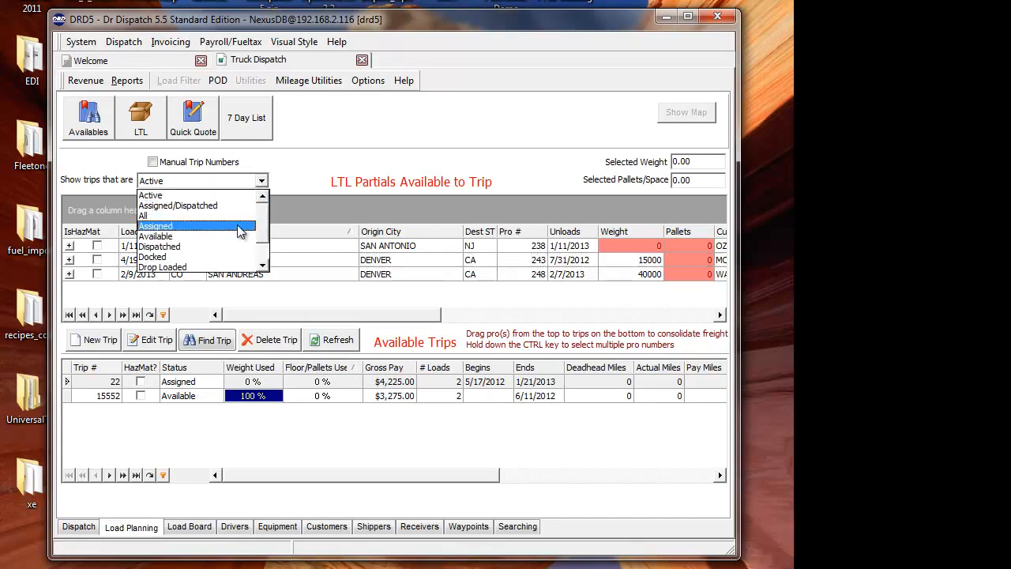
pyautogui.click(237, 214)
pyautogui.click(261, 187)
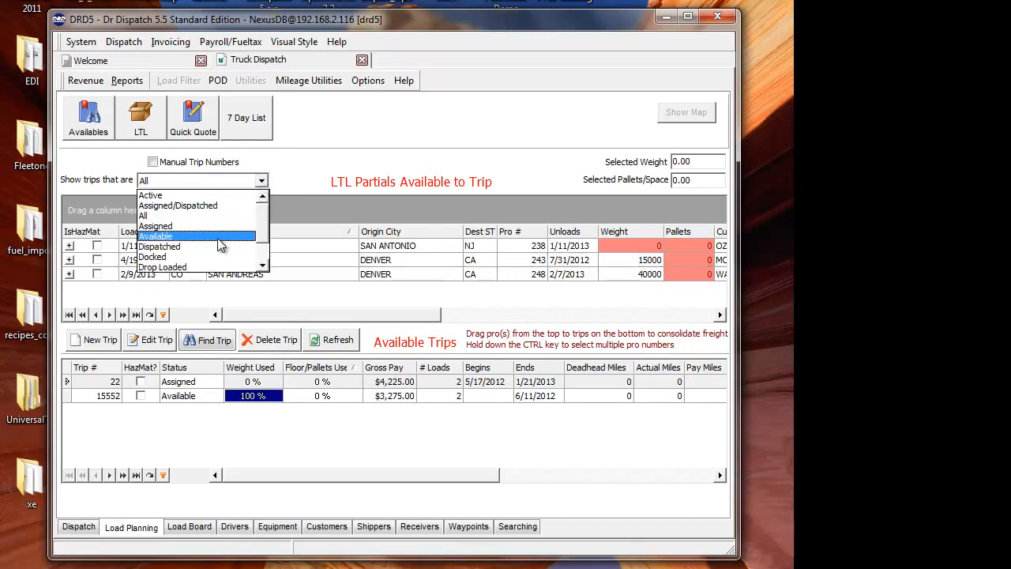
pyautogui.click(217, 238)
pyautogui.click(261, 185)
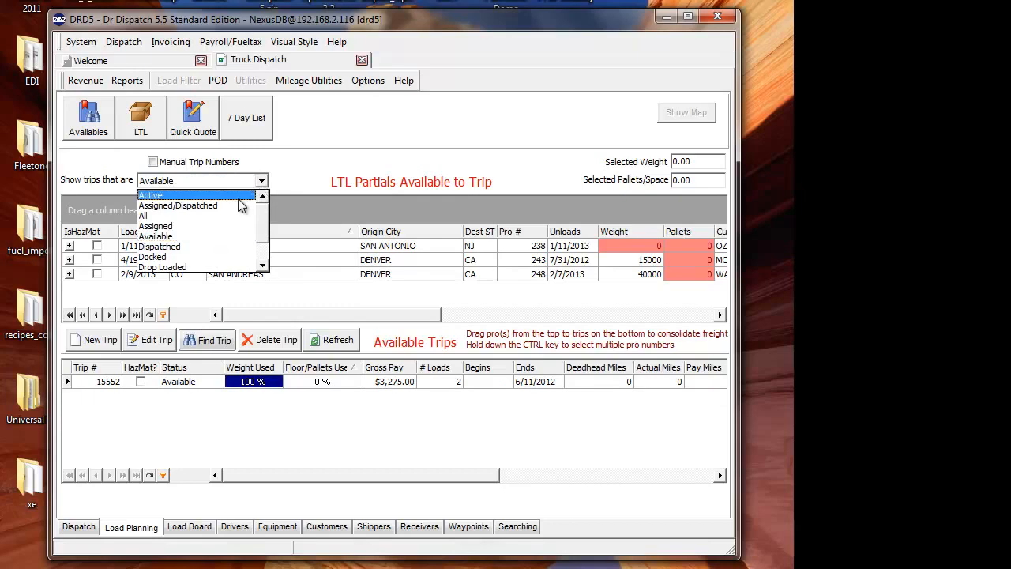
pyautogui.click(215, 194)
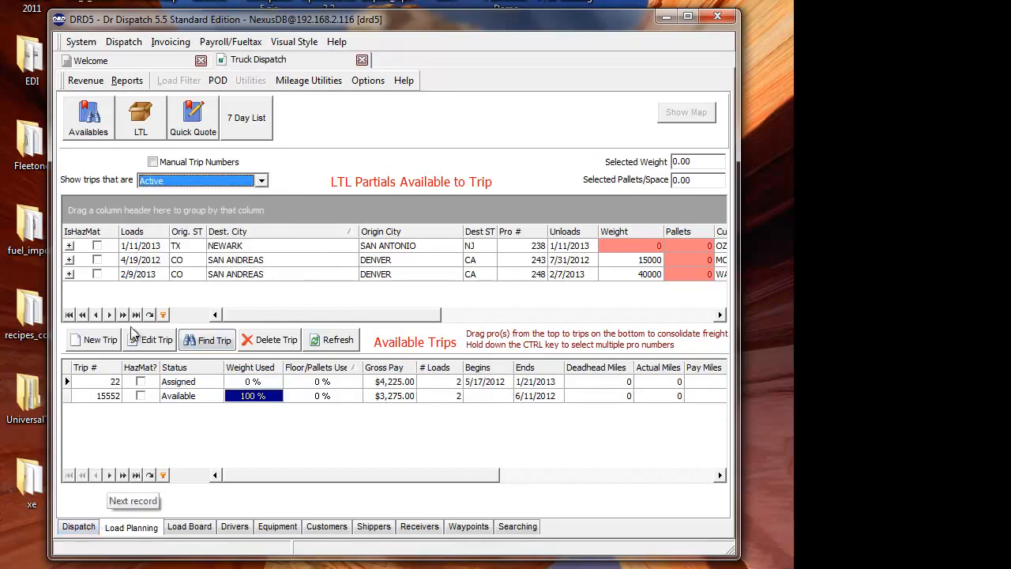
# Browse the neighbouring dispatch load records and examine the trip number on the LTL partial load
pyautogui.click(89, 526)
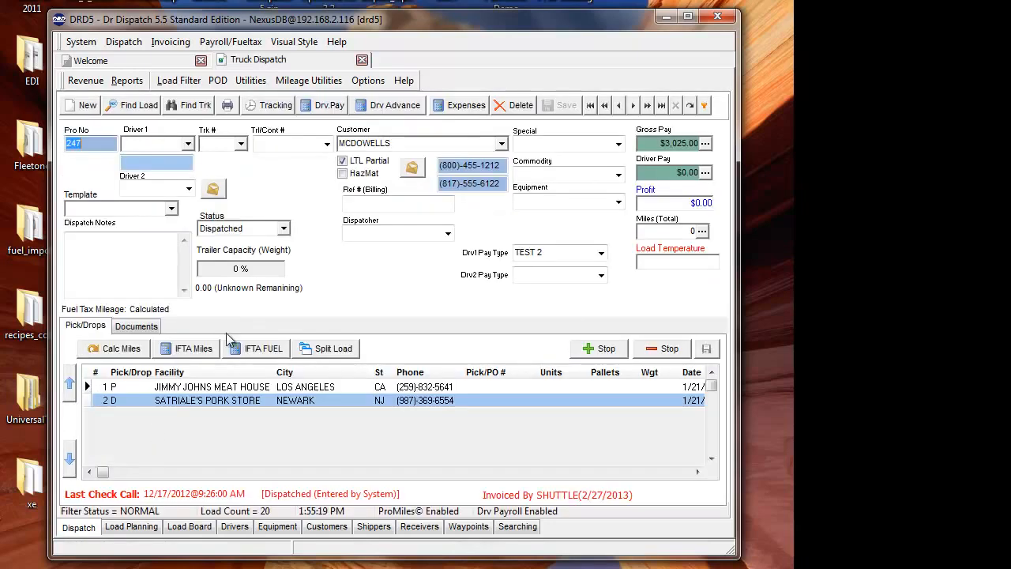
pyautogui.click(619, 106)
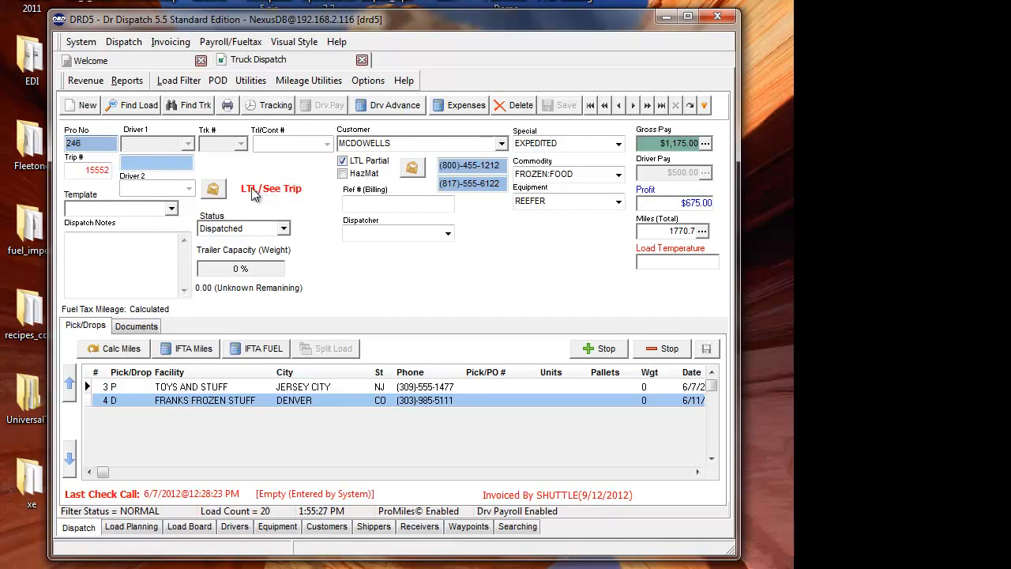
pyautogui.click(91, 170)
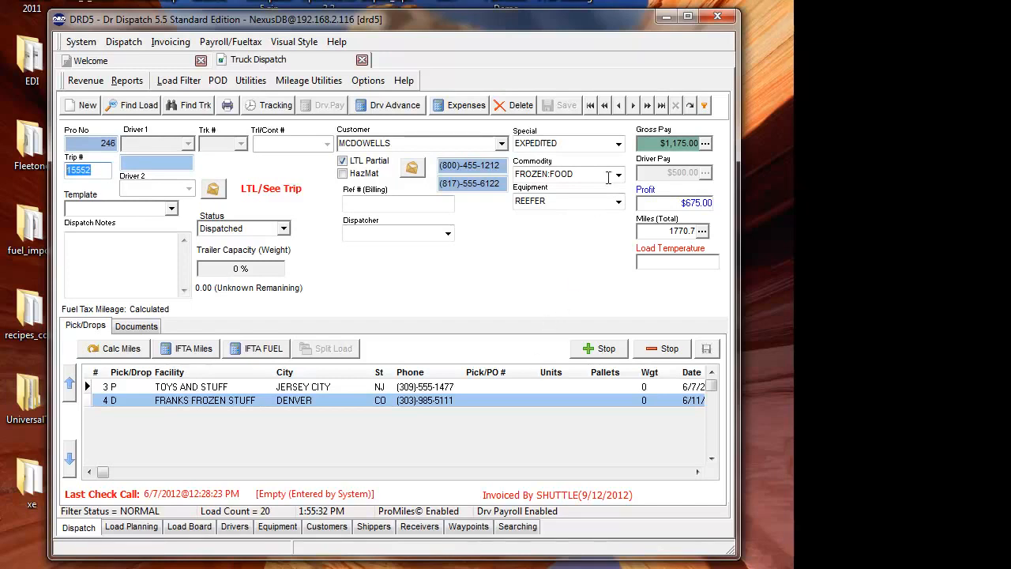
pyautogui.click(620, 109)
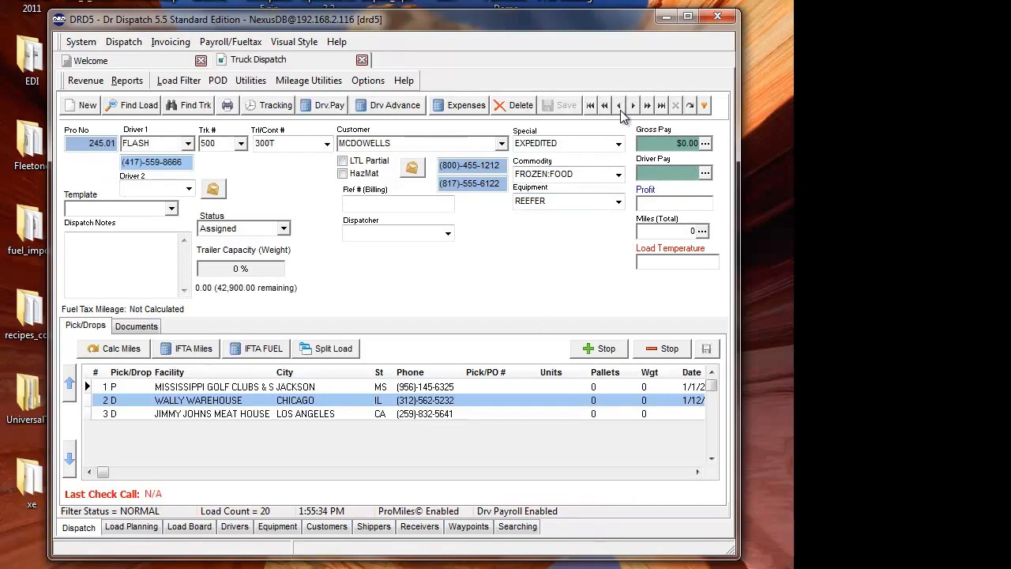
pyautogui.click(633, 107)
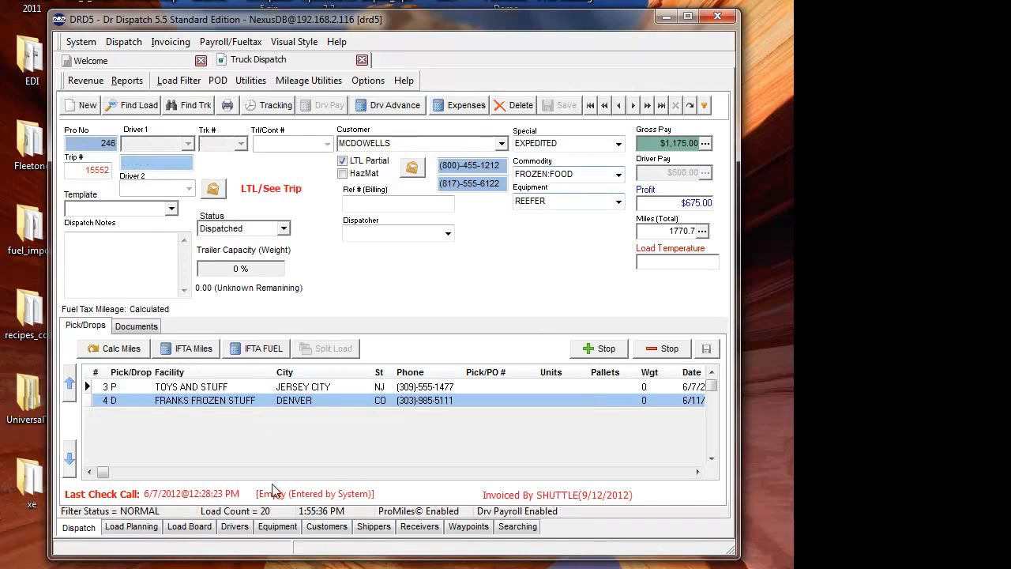
# Check the assigned trip's driver and equipment in load planning, compare with the LTL load's dispatch record, and return to load planning
pyautogui.click(154, 531)
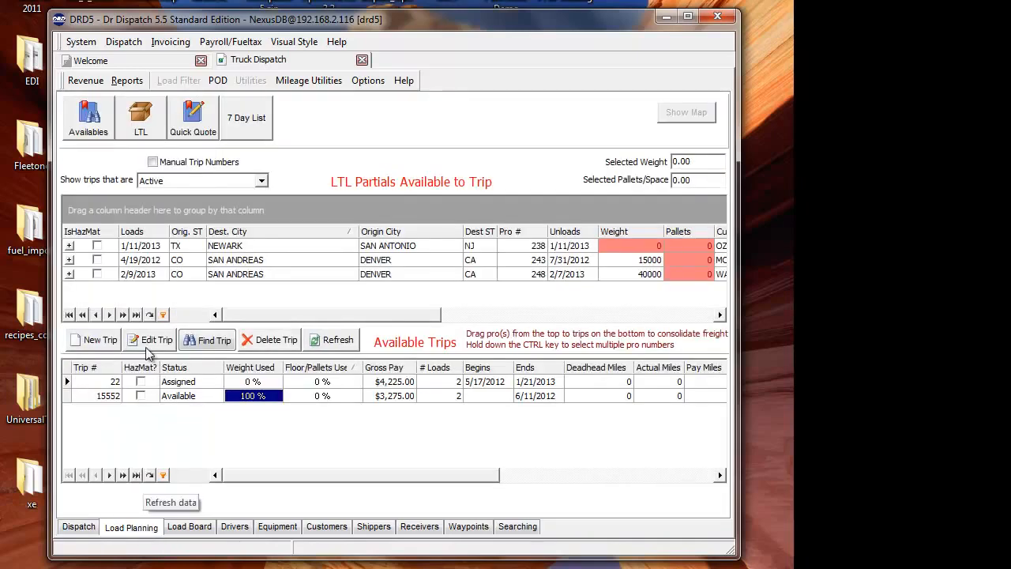
pyautogui.doubleClick(203, 386)
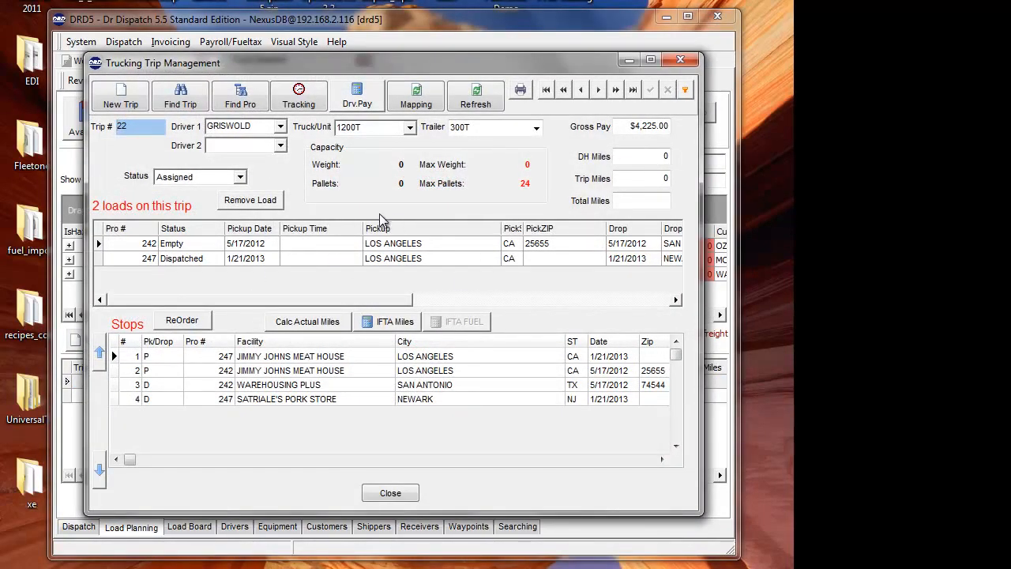
pyautogui.click(390, 493)
pyautogui.click(78, 526)
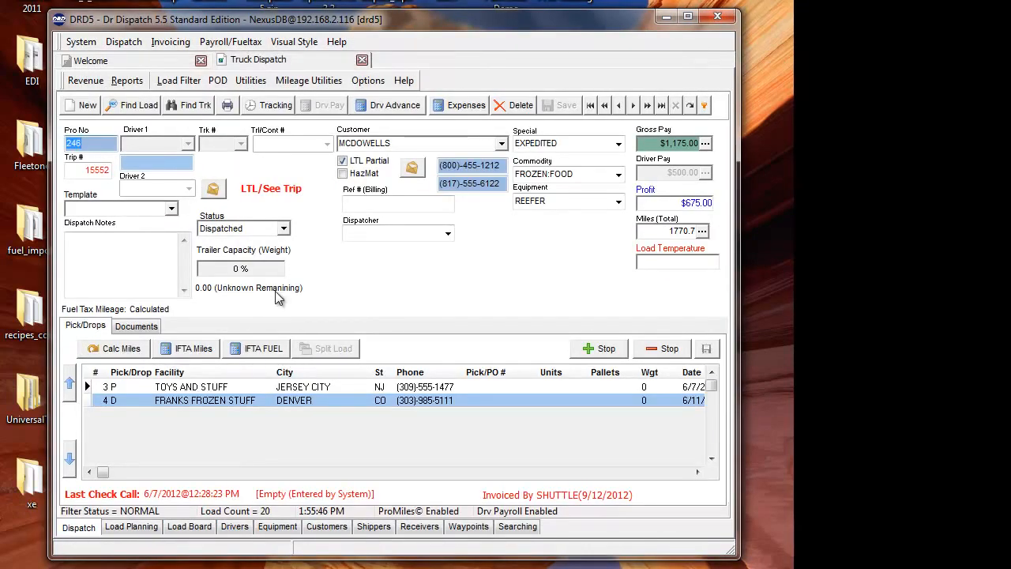
pyautogui.click(131, 526)
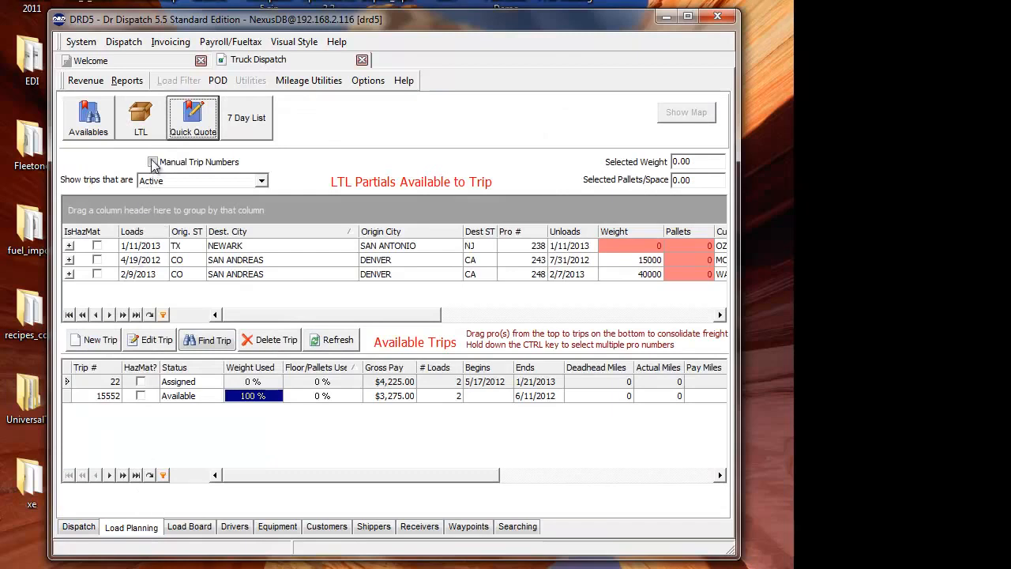